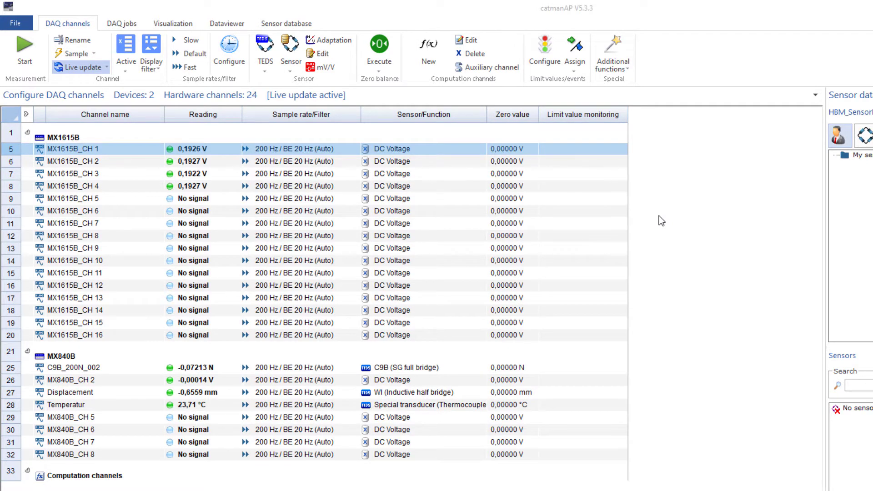
right_click(525, 151)
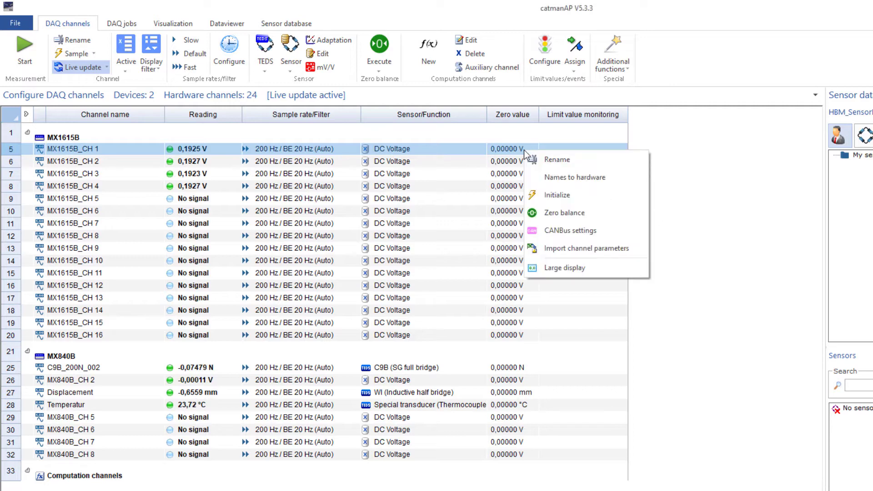
right_click(435, 149)
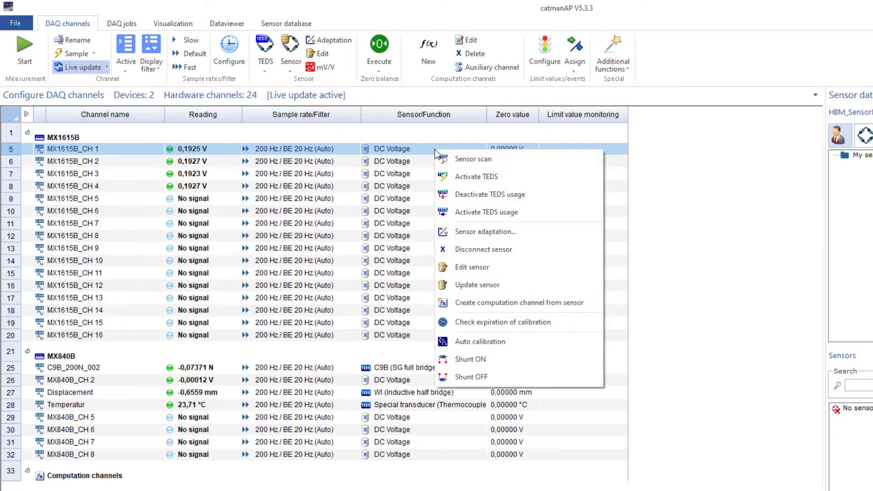
right_click(343, 150)
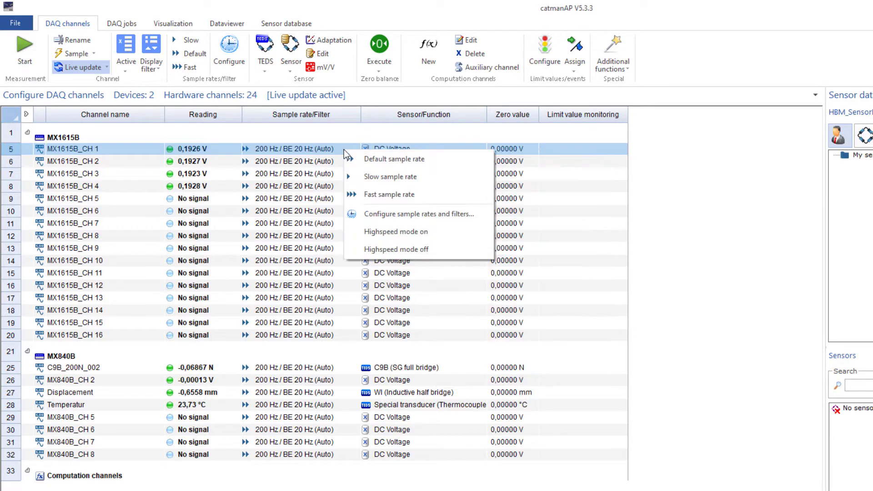
right_click(223, 149)
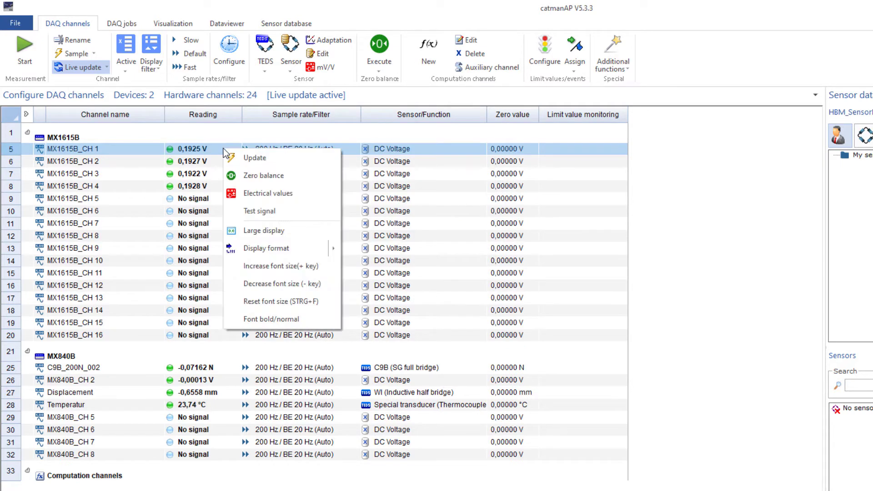
- Rename the first four MX1615B channels as Strain, using the _1, _2, _3 auto-naming mode
click(119, 151)
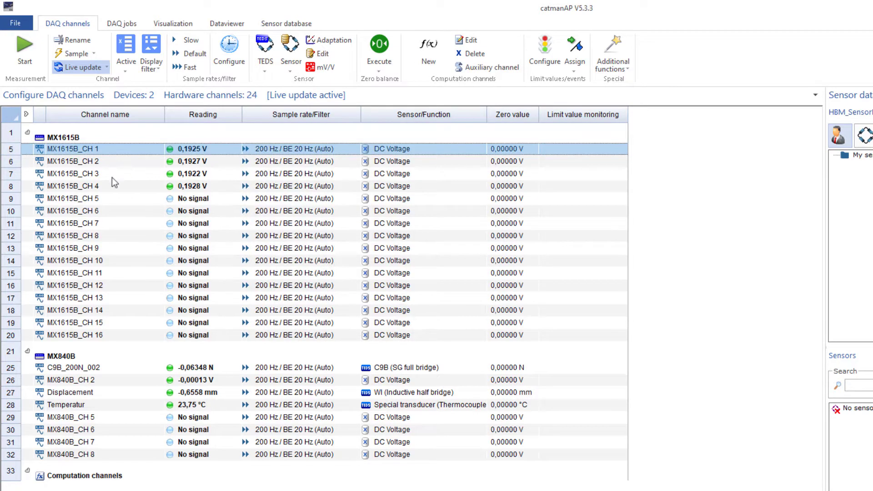
shift+click(111, 187)
right_click(117, 186)
click(155, 197)
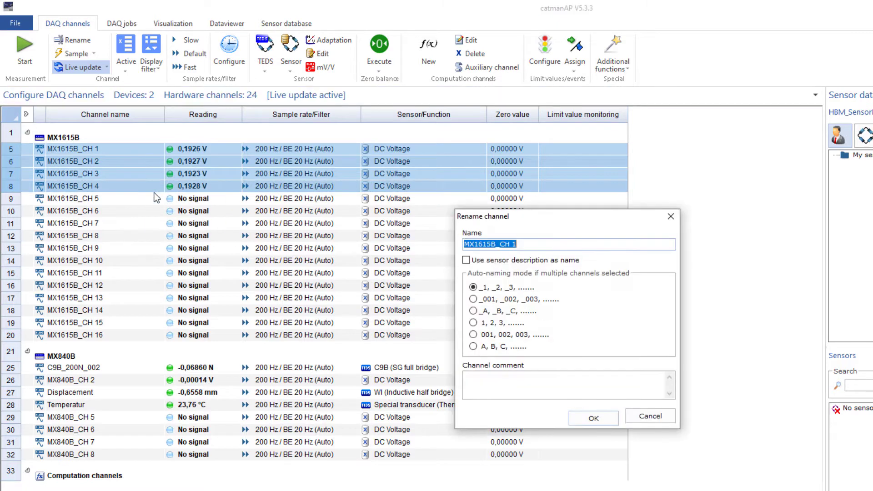
text(Strain)
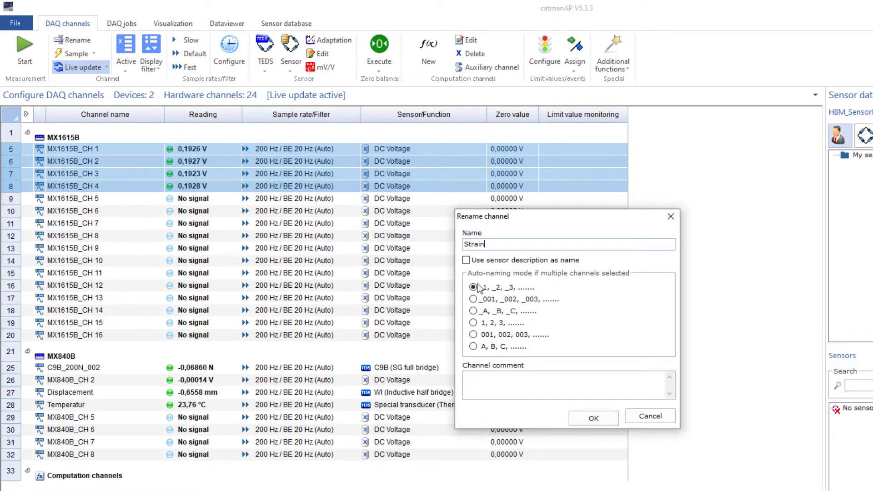
click(593, 418)
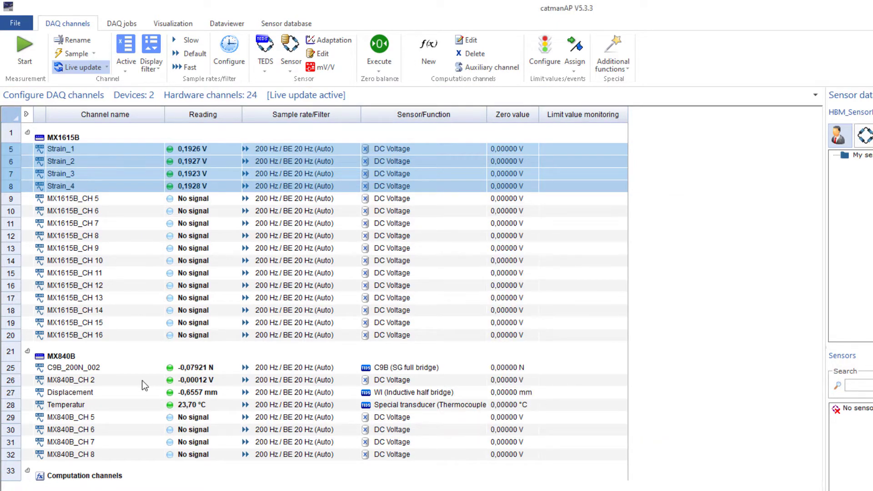
- Rename channel 2 of the MX840B module as Force
click(123, 380)
right_click(124, 380)
click(152, 387)
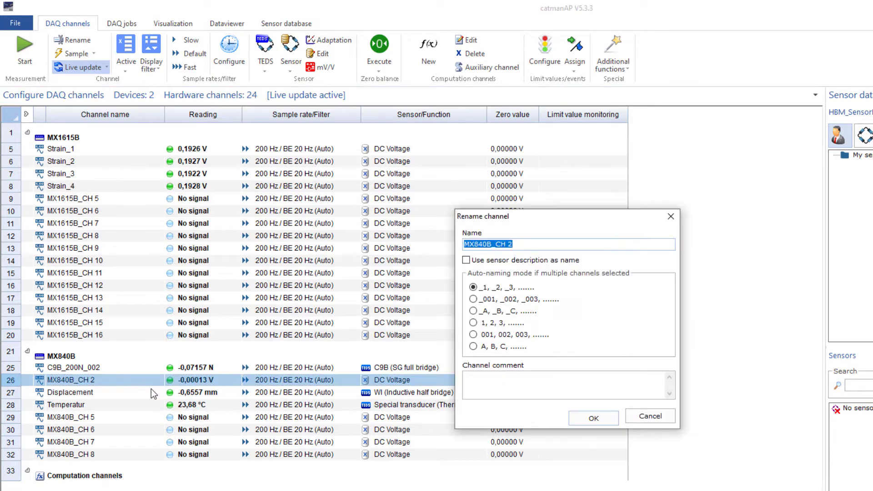
text(Force)
click(591, 418)
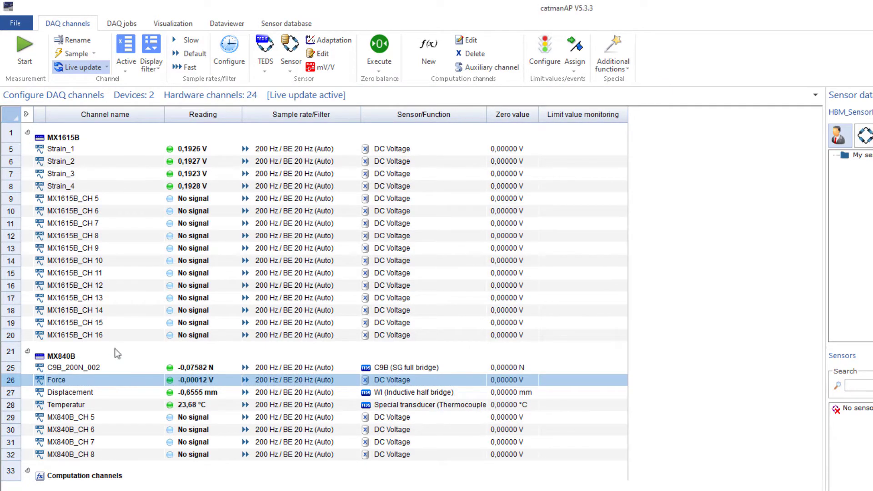
click(106, 67)
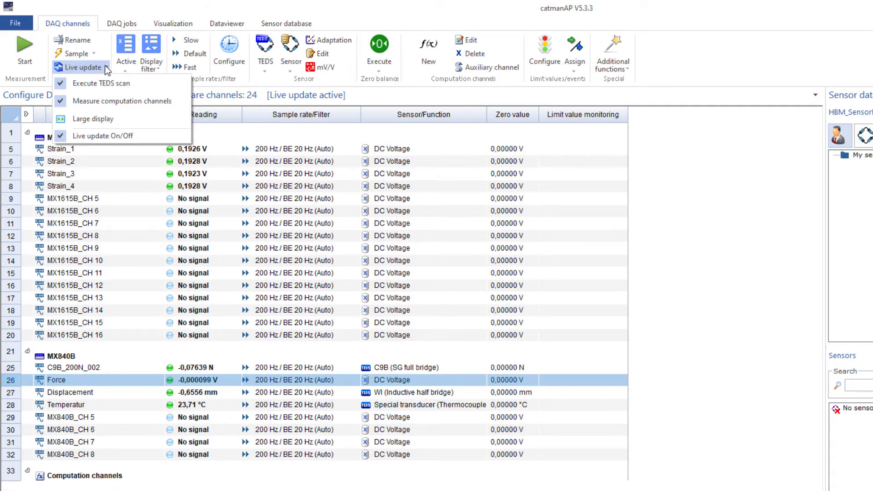
click(105, 68)
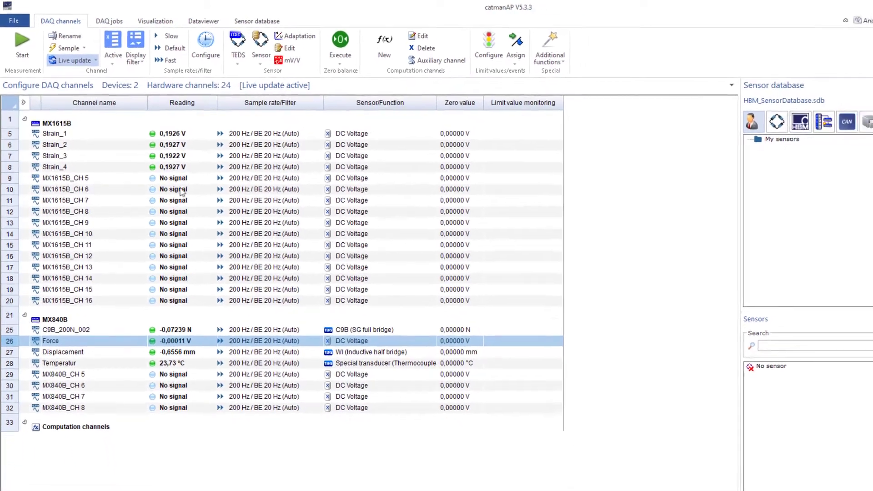
right_click(190, 330)
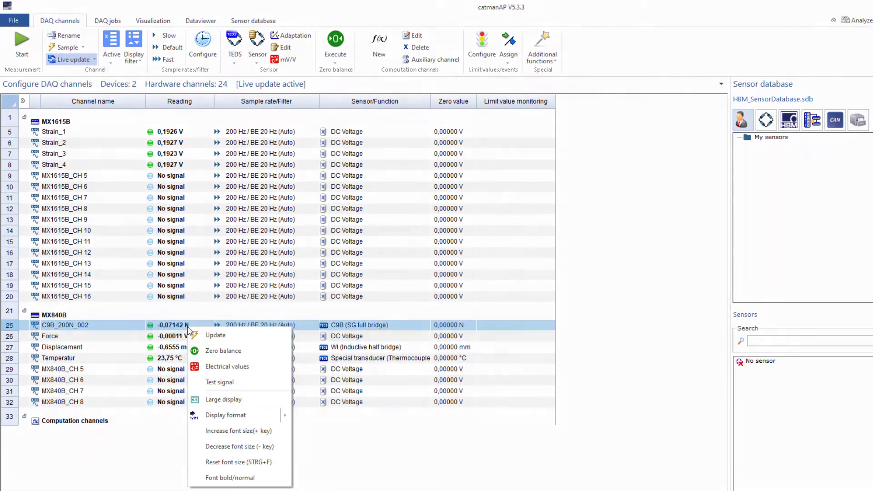
- Open the channel list settings for channels and sensors in the program options
mouse_move(245, 421)
click(15, 21)
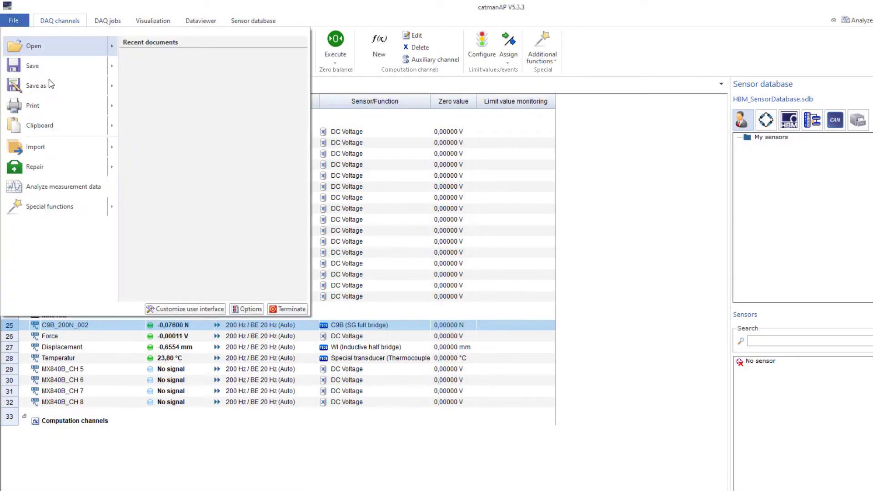
click(248, 309)
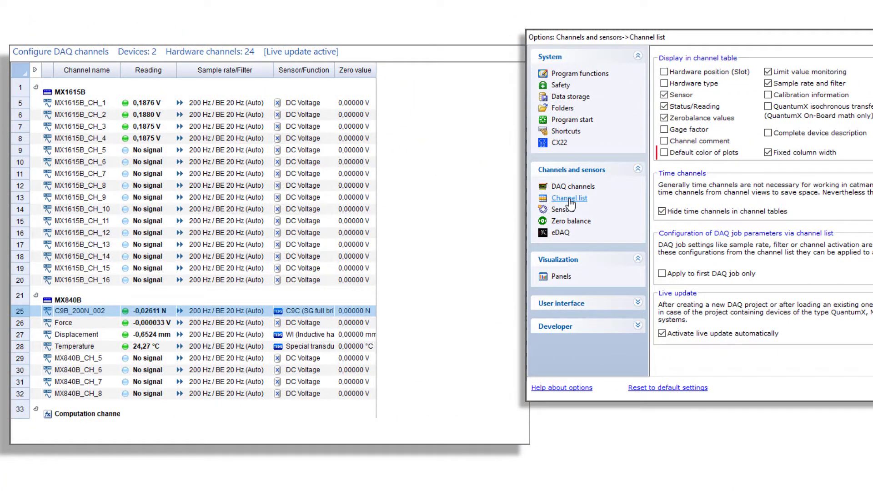
- Try displaying the default plot color, hardware position (slot) and calibration information columns in the channel table
click(664, 153)
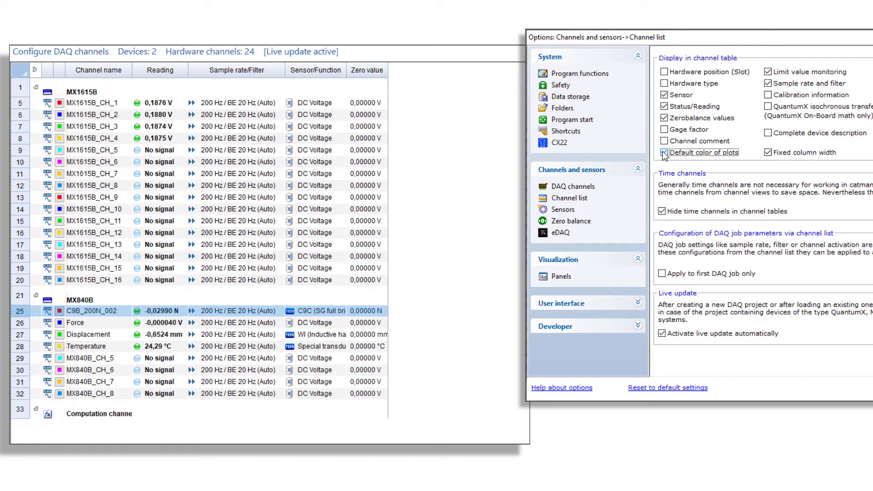
click(664, 153)
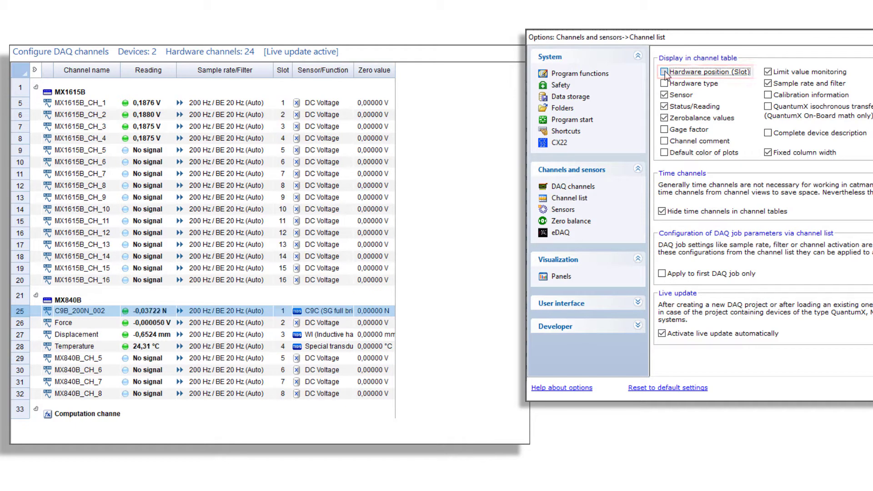
click(664, 72)
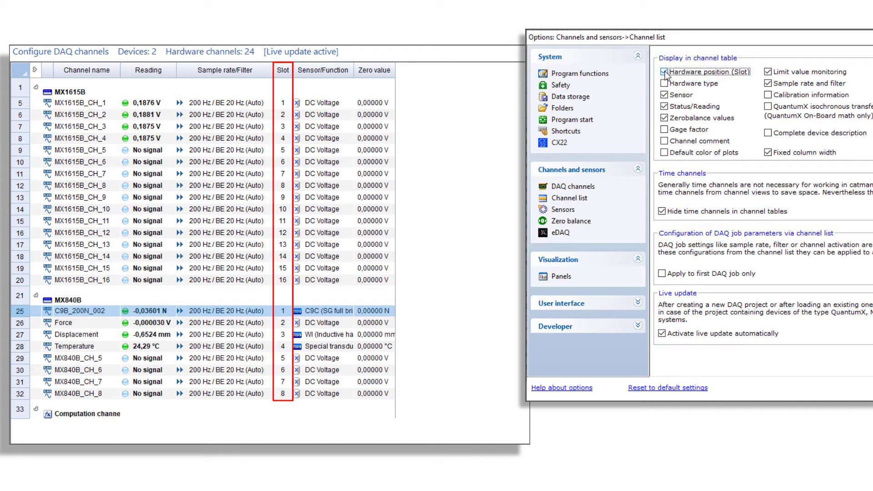
click(664, 71)
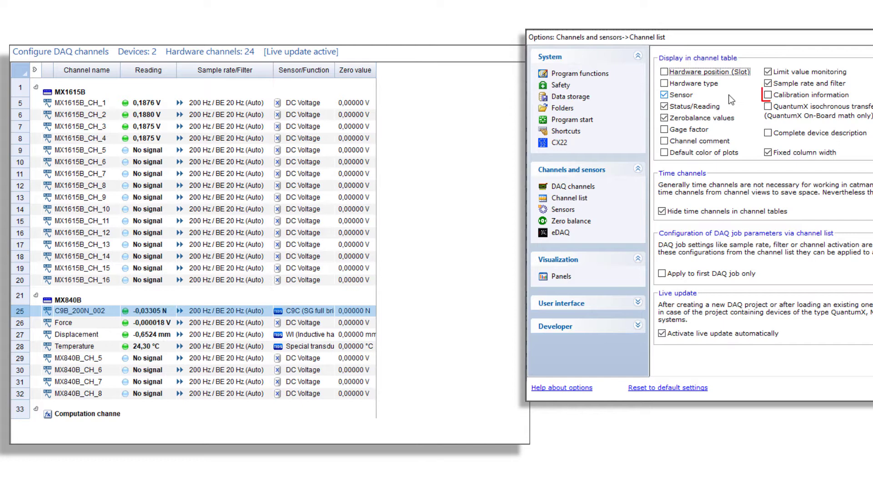
click(768, 95)
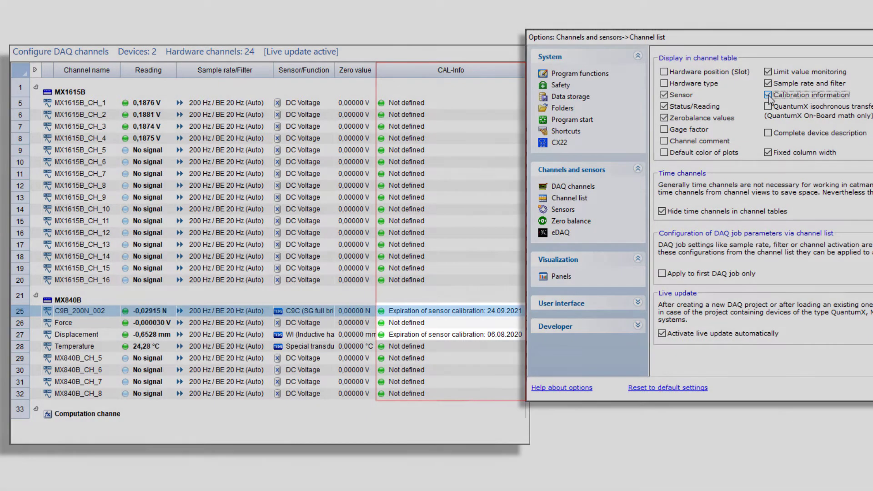
click(767, 95)
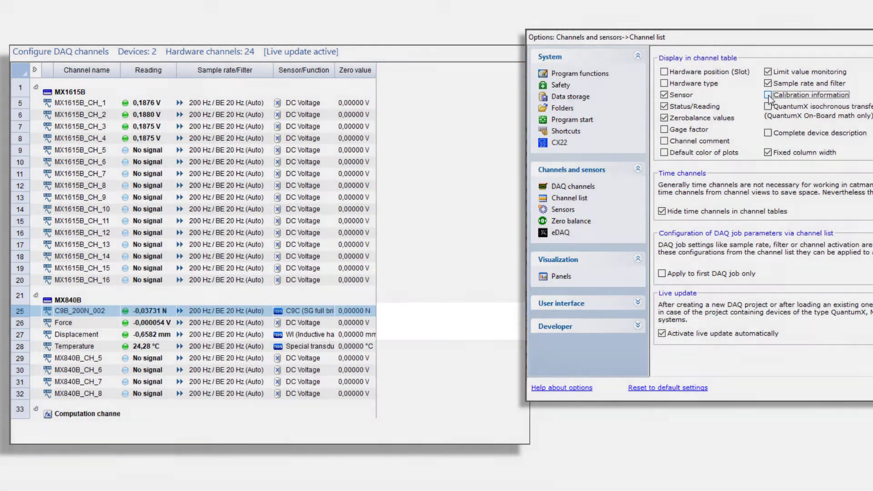
click(662, 211)
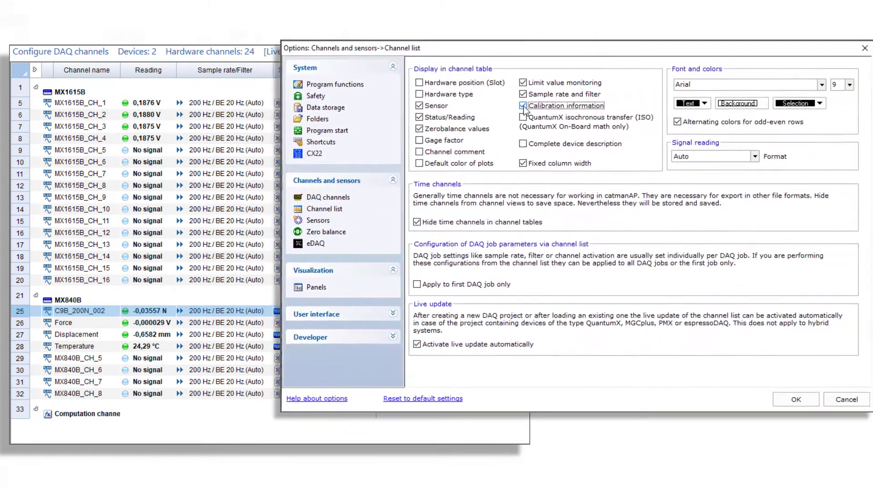
click(523, 107)
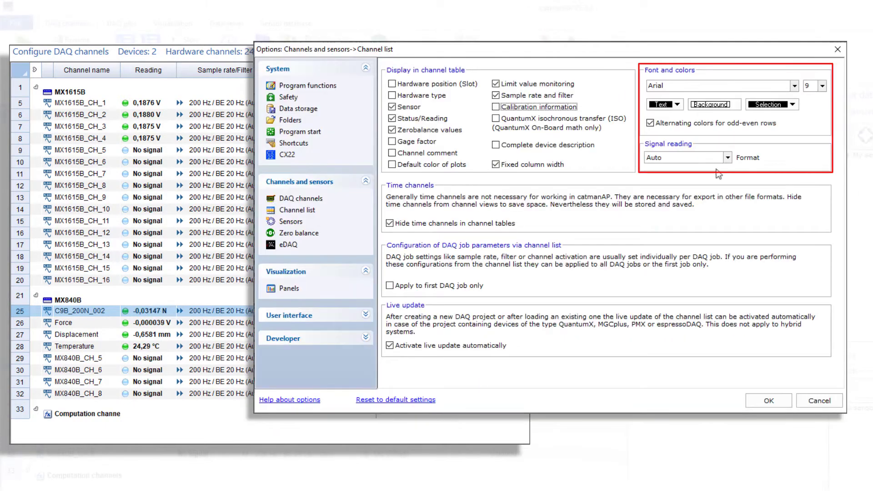
- Set the signal reading format to one decimal place and apply the options
click(727, 158)
click(711, 189)
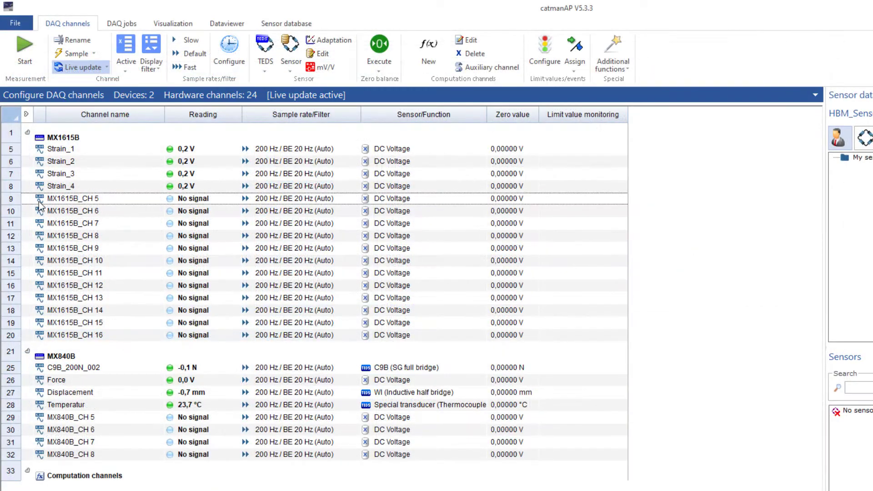
- Deactivate the unused channels: MX1615B channels 5 to 16 and MX840B channels 5 to 8
click(40, 200)
click(40, 212)
click(40, 224)
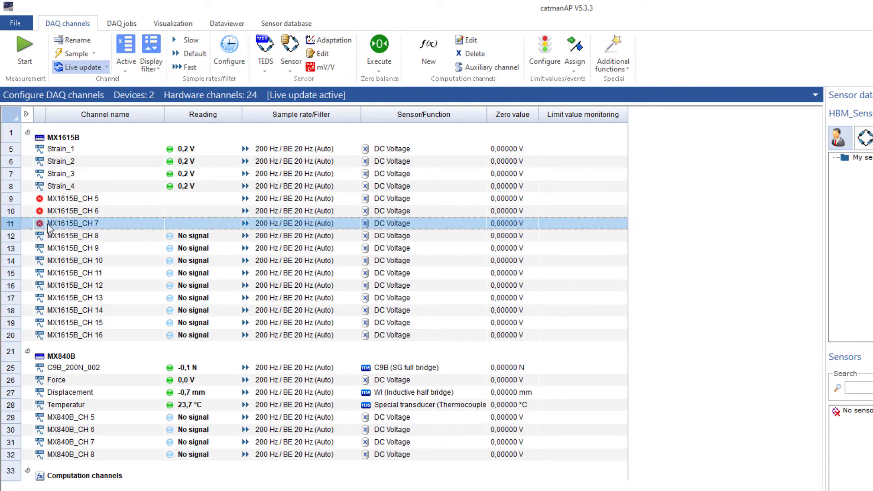
drag(115, 240, 135, 329)
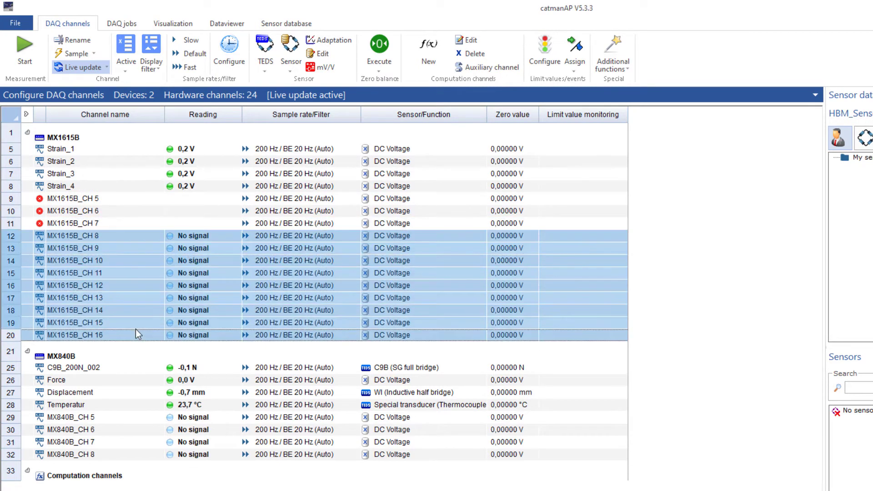
click(130, 45)
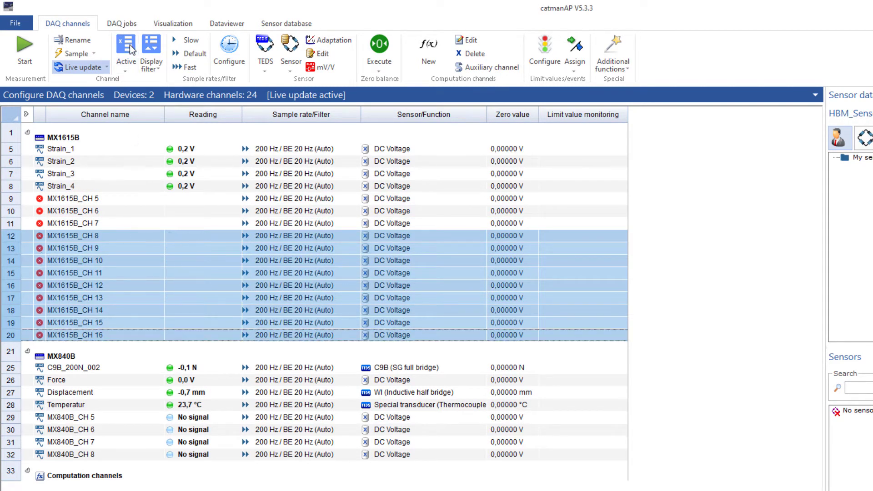
drag(100, 421, 114, 454)
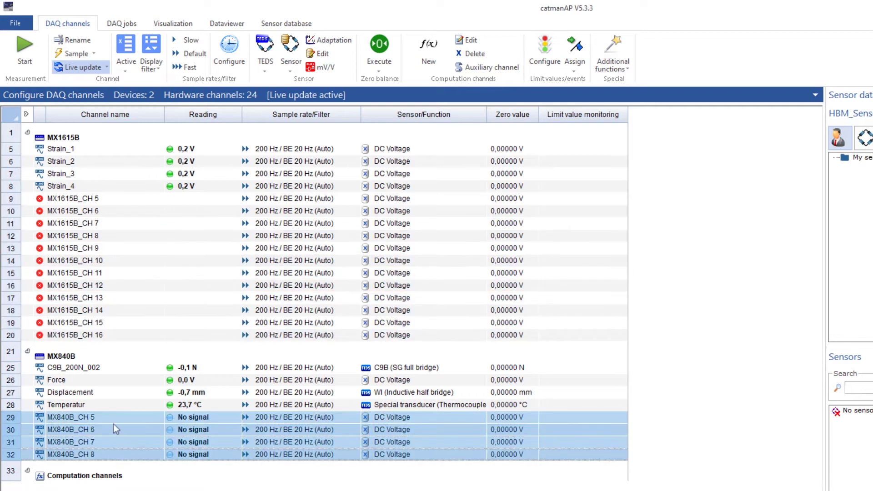
click(126, 67)
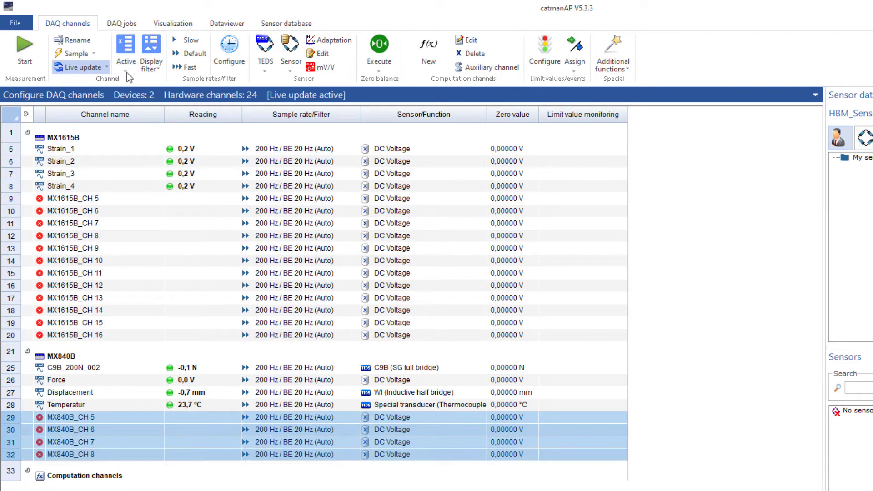
- Filter the channel table so that it displays only the active channels
click(127, 73)
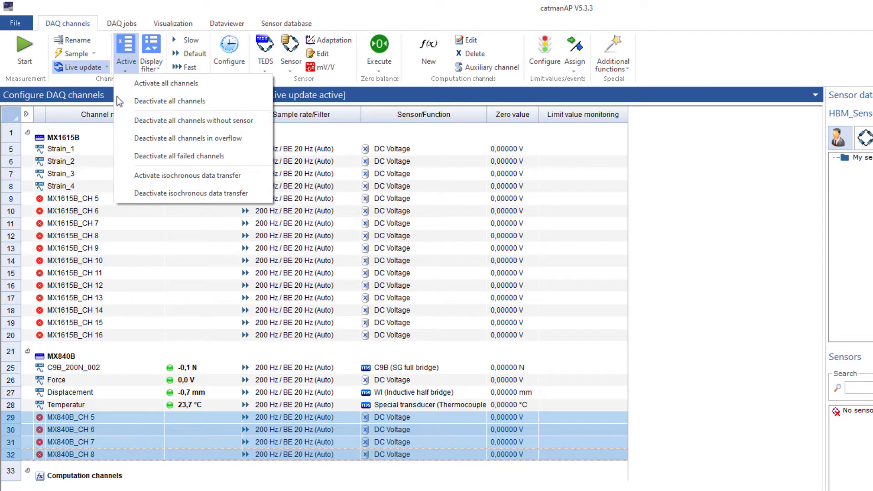
click(158, 68)
click(158, 68)
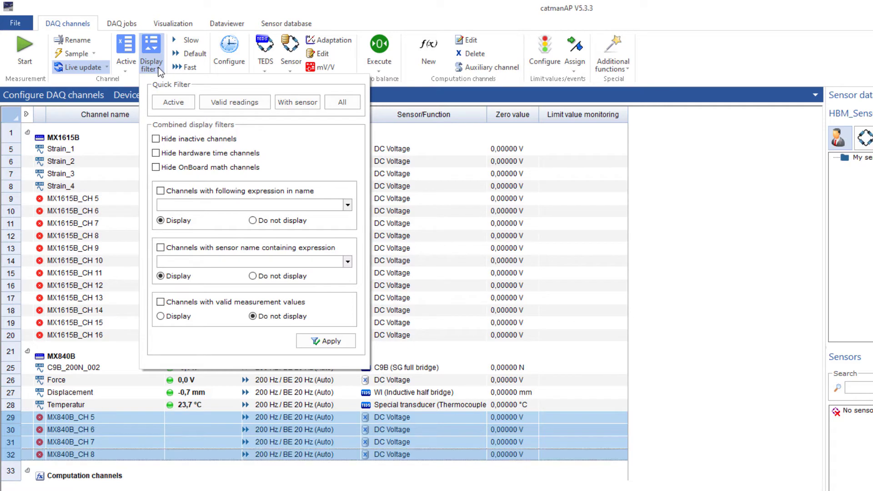
click(182, 103)
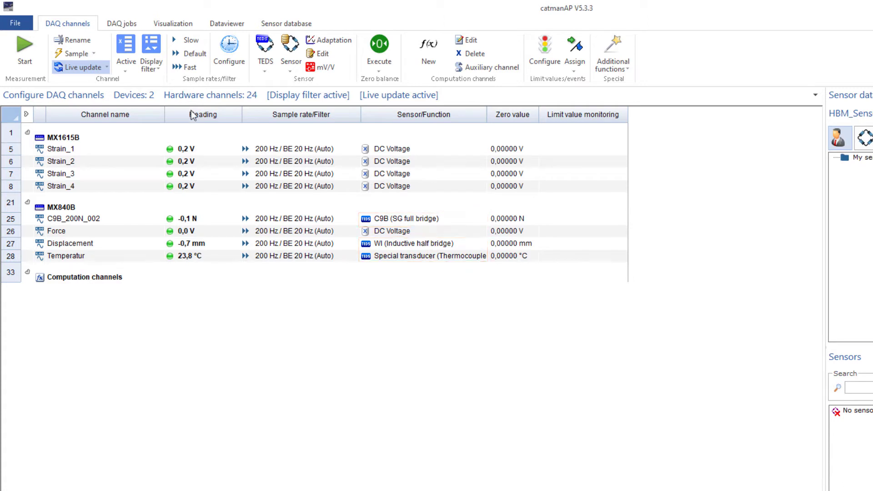
right_click(388, 220)
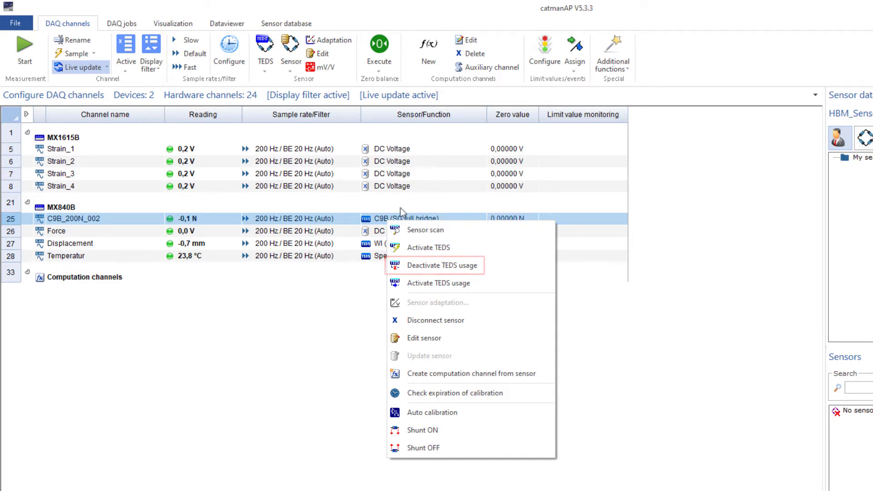
click(399, 205)
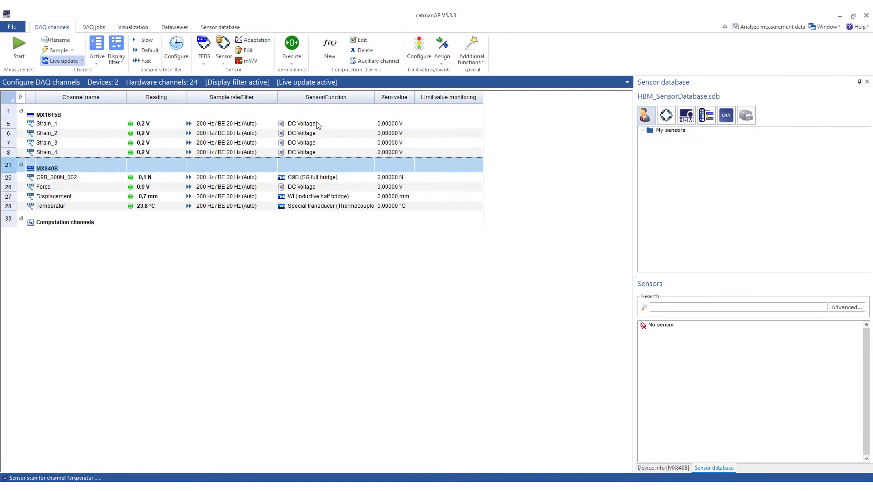
- Find the 120 Ohm sensors in the sensor database and assign SG 3 wire 120 Ohm to channels Strain_1 to Strain_4
drag(328, 125, 325, 155)
click(664, 307)
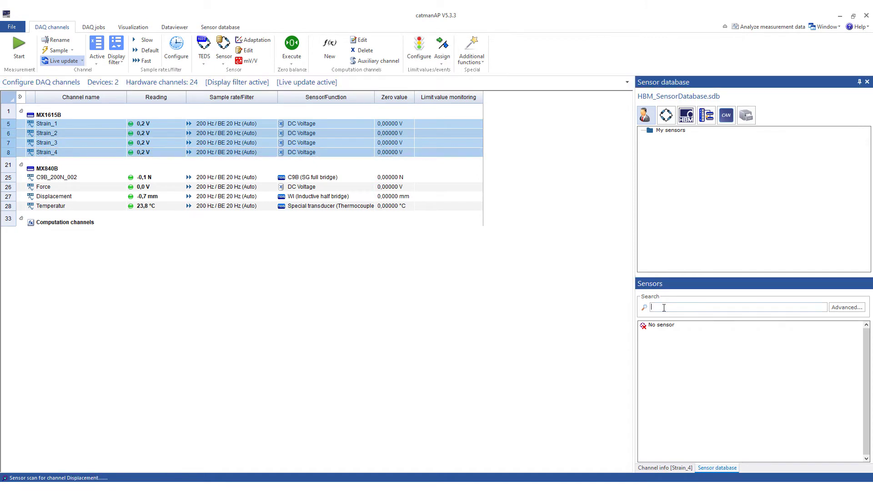
text(120)
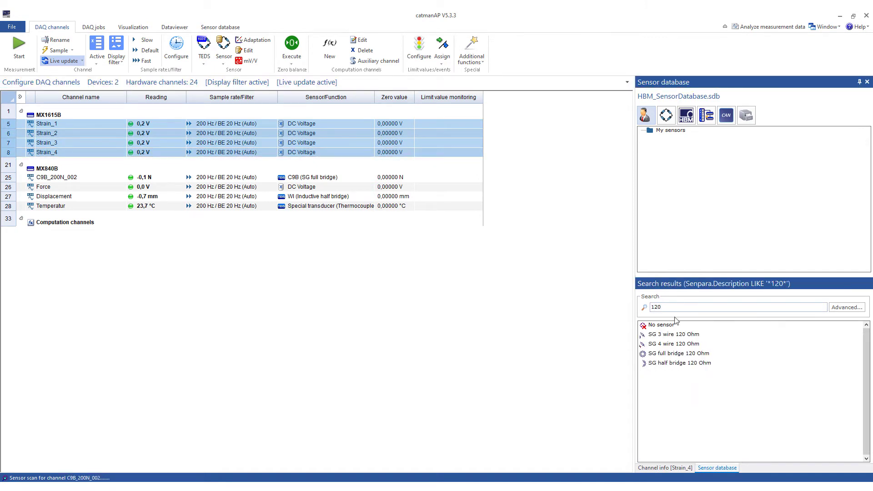
drag(674, 334, 347, 141)
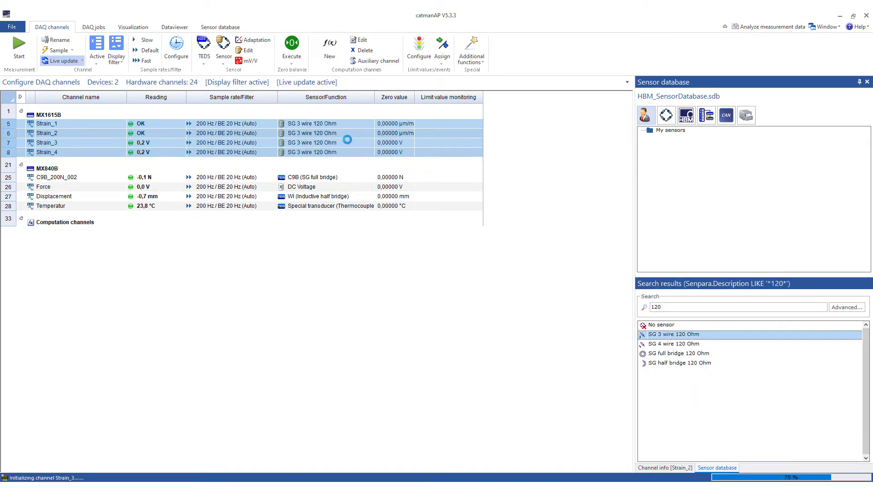
- Search the sensor database for U9C and assign the U9C_100N_039 sensor to the Force channel
click(316, 188)
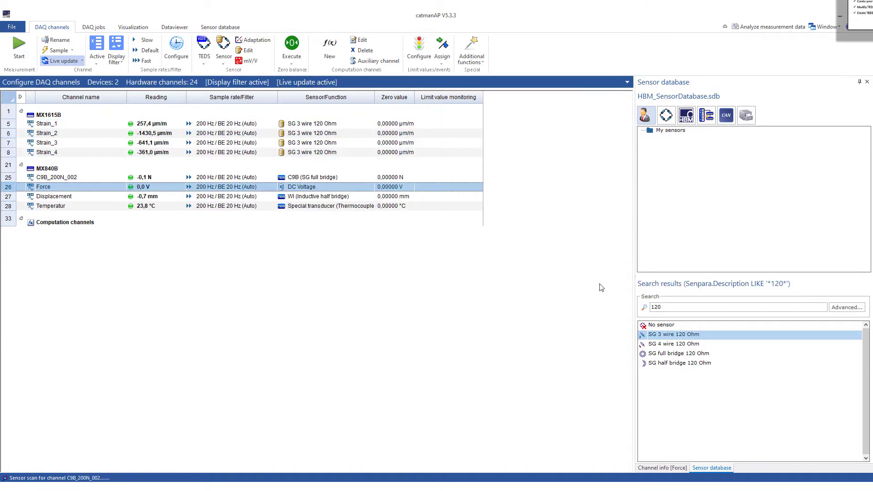
drag(666, 308, 623, 314)
text(U9C)
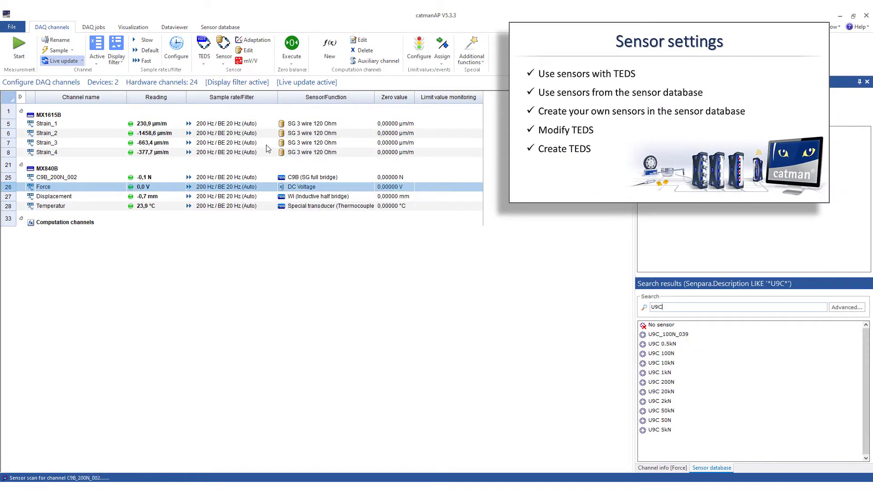
double_click(655, 338)
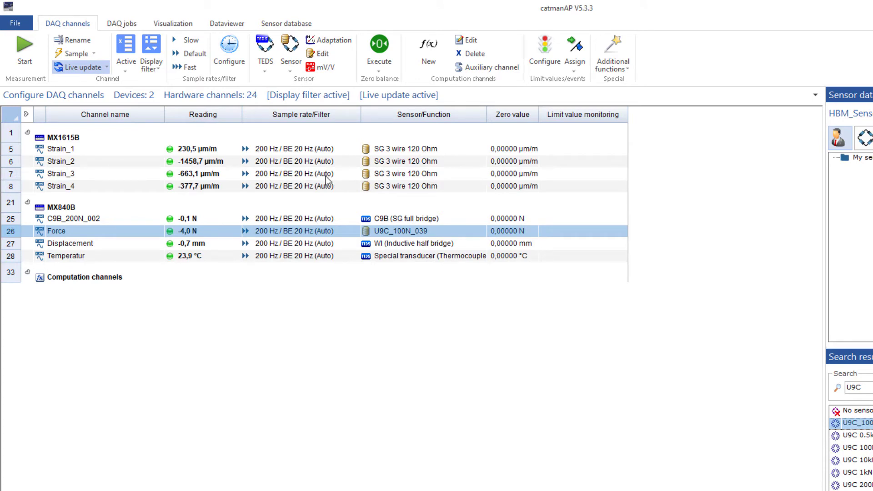
- Check the mV/V signal readings of channels Strain_1 to Strain_4 and of the Displacement channel
drag(212, 150, 212, 186)
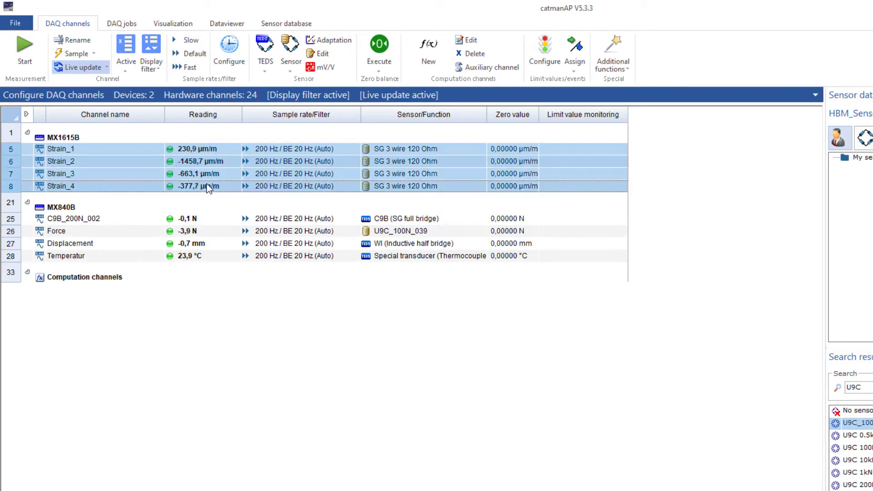
click(313, 69)
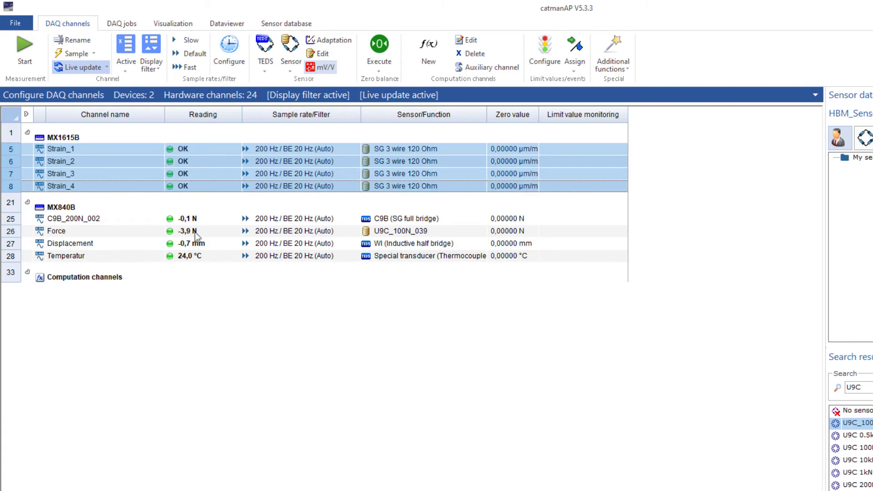
click(190, 244)
click(319, 69)
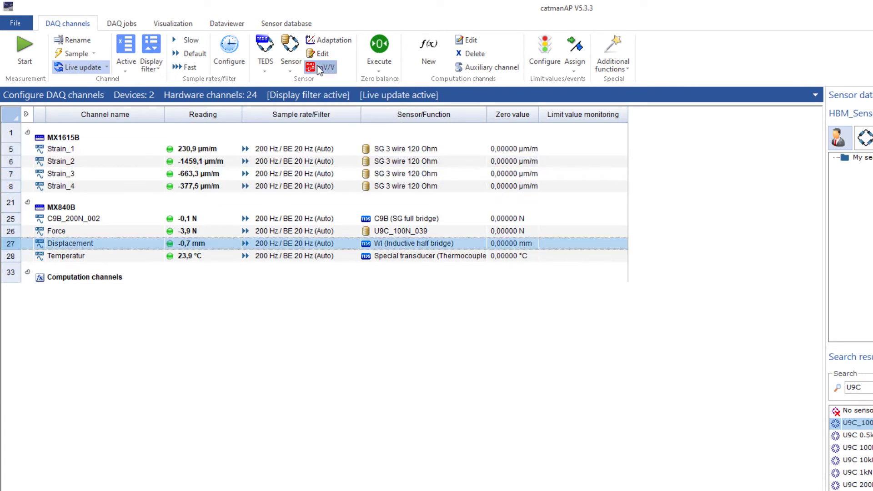
- Zero balance the Displacement and Strain_1 channels individually, followed by all channels from Strain_1 to Temperatur
click(377, 45)
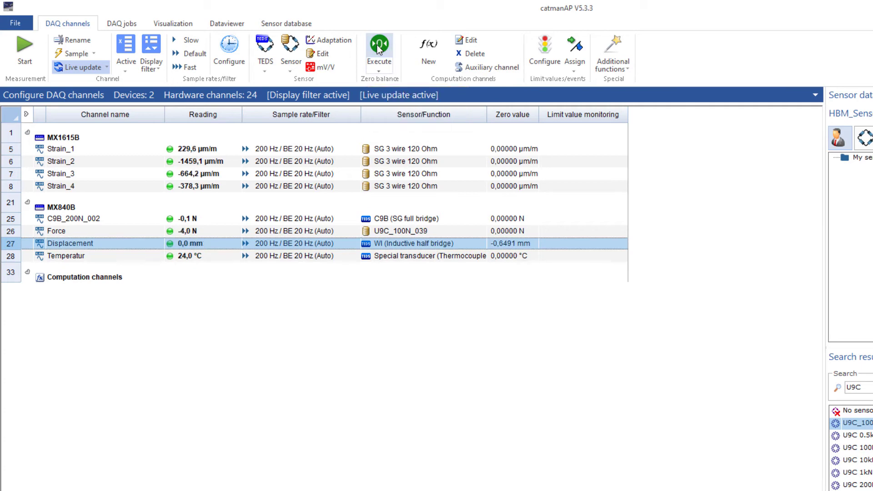
click(497, 148)
right_click(497, 148)
click(536, 212)
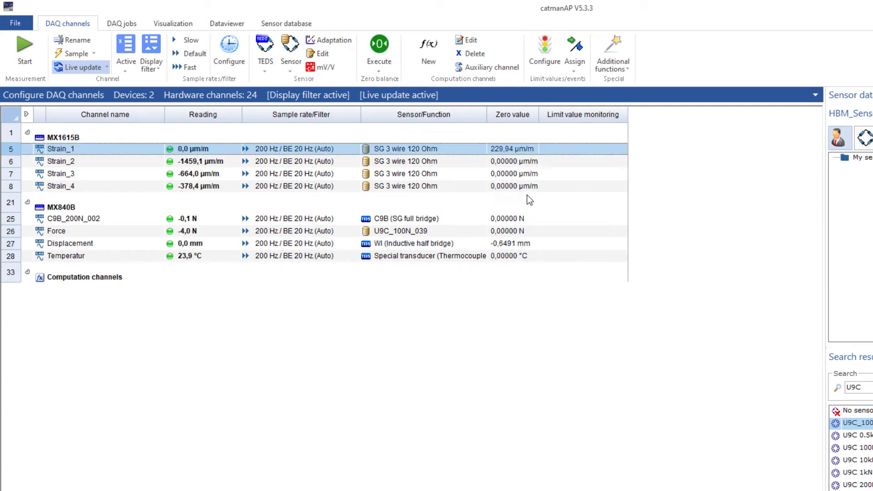
drag(458, 144, 462, 256)
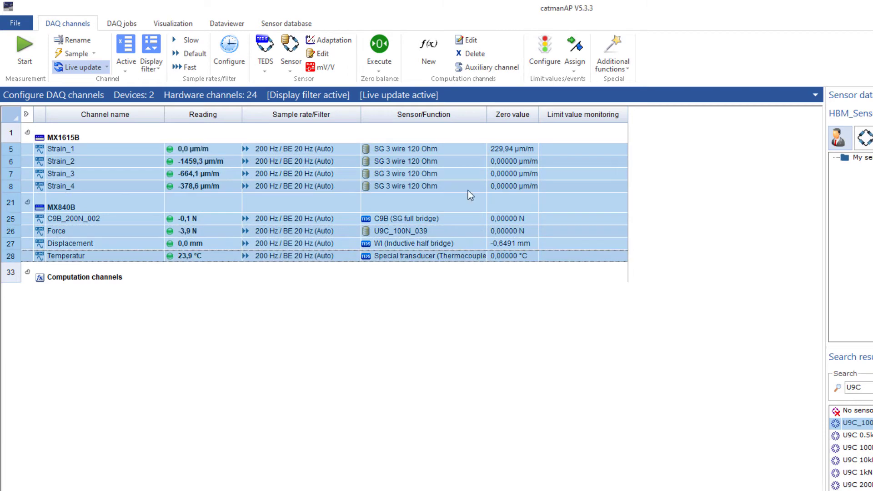
click(376, 55)
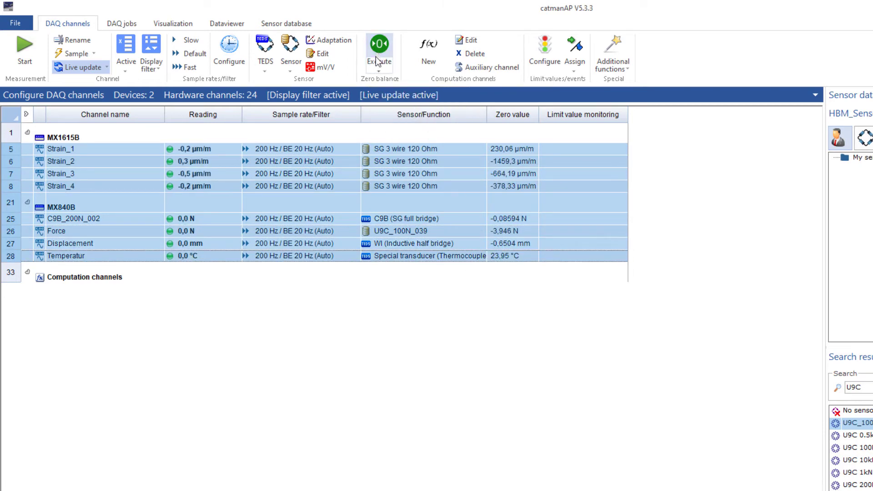
- Manually set the zero balance value of the Displacement channel to -2
click(502, 243)
click(379, 71)
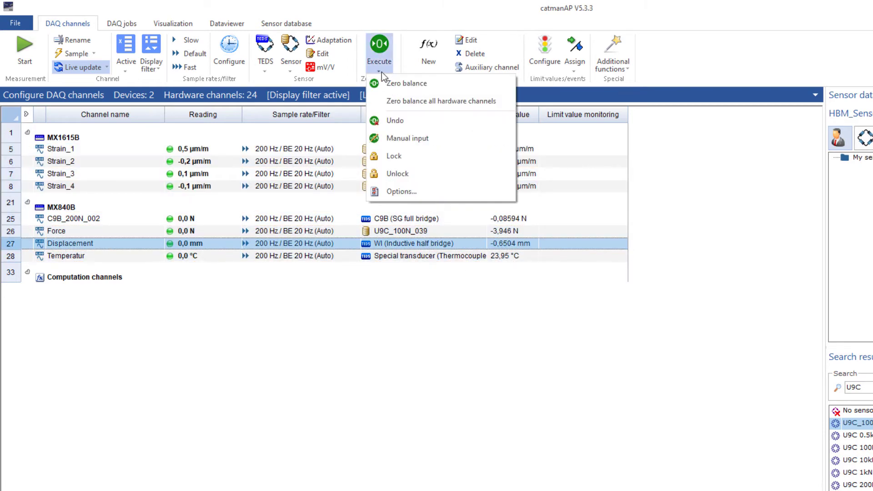
click(401, 141)
drag(444, 329, 415, 400)
text(-2)
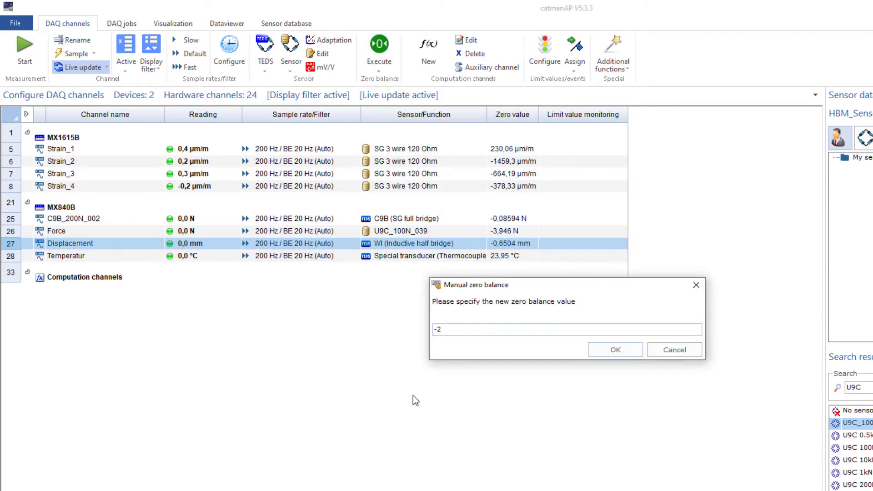
click(606, 355)
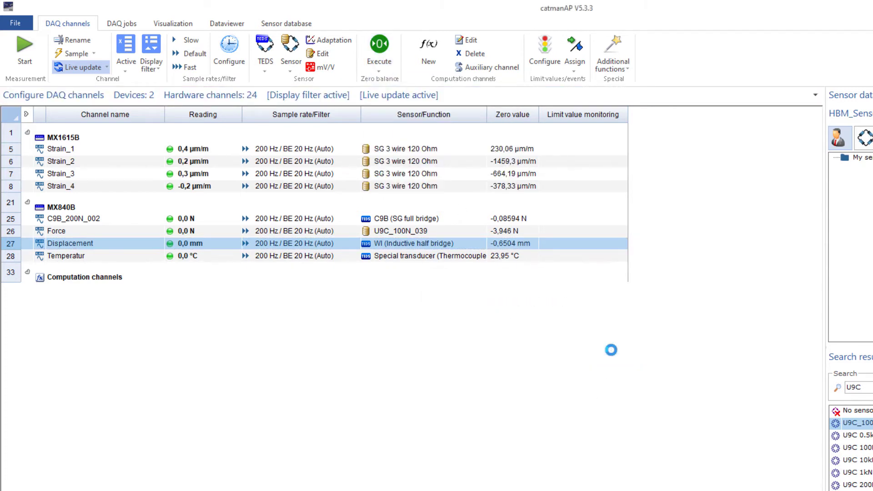
- Undo the zero balance of the Temperatur channel and lock its zero value
click(501, 255)
click(378, 72)
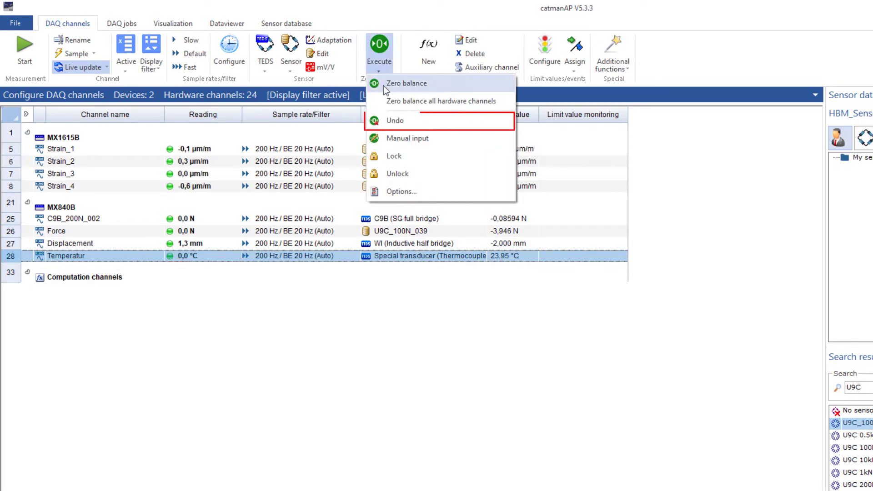
click(393, 122)
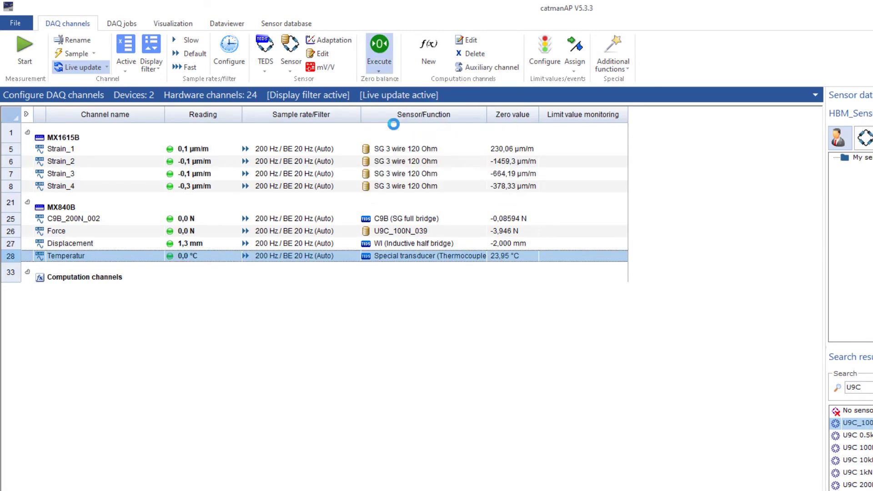
click(379, 71)
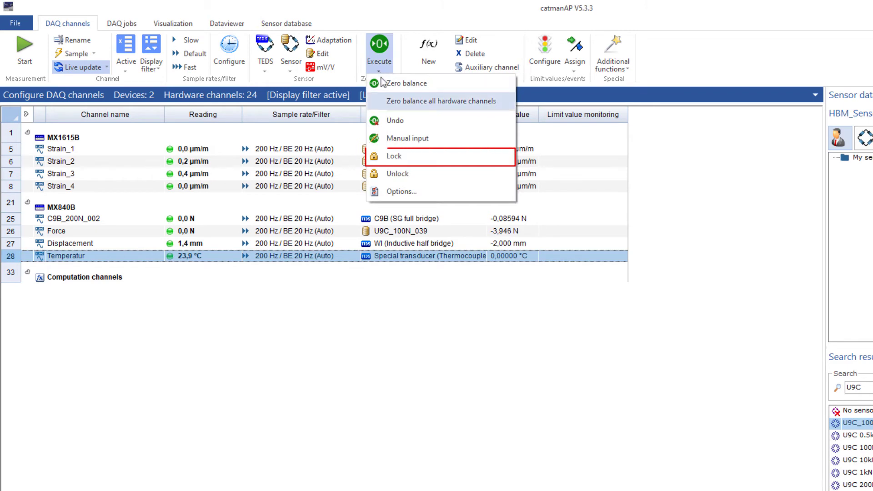
click(403, 156)
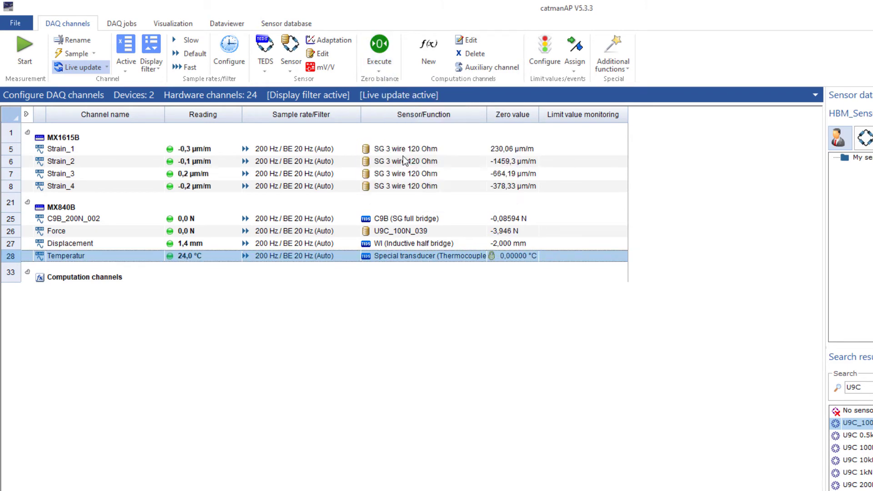
- Assign the fast sample rate to C9B_200N_002, Force and Displacement, and the slow sample rate to Temperatur
click(206, 221)
drag(204, 220, 202, 244)
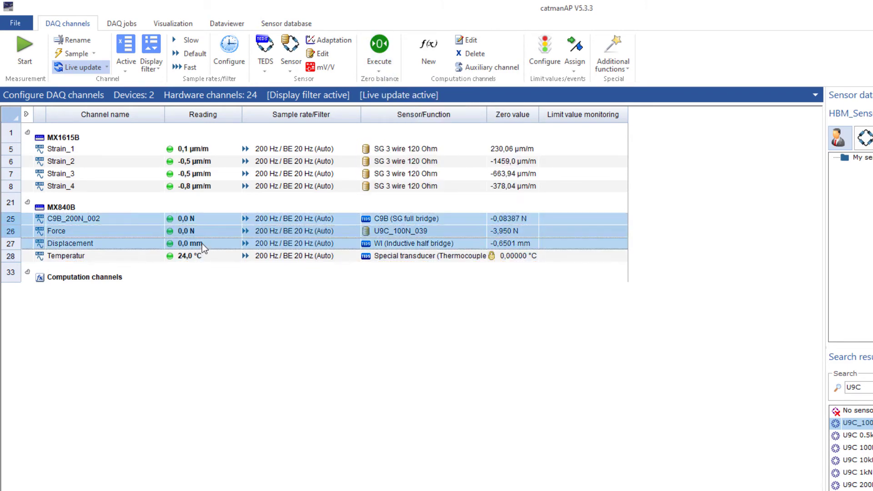
click(188, 68)
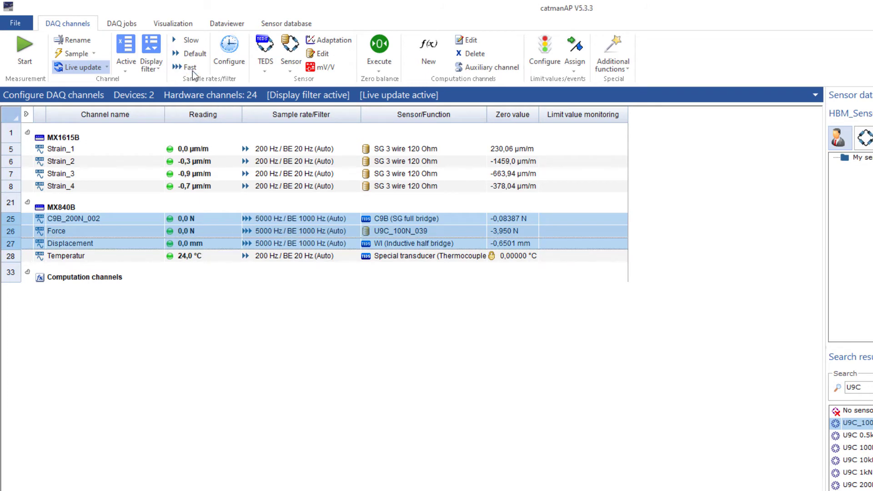
click(203, 253)
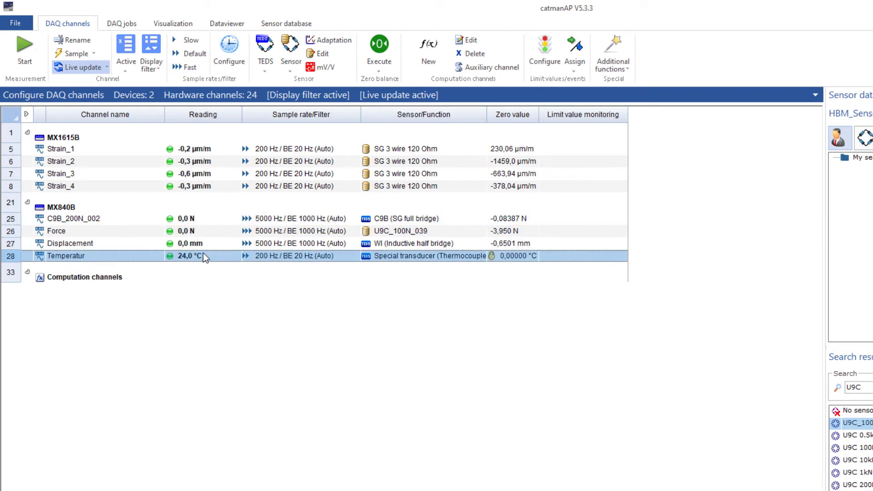
click(189, 42)
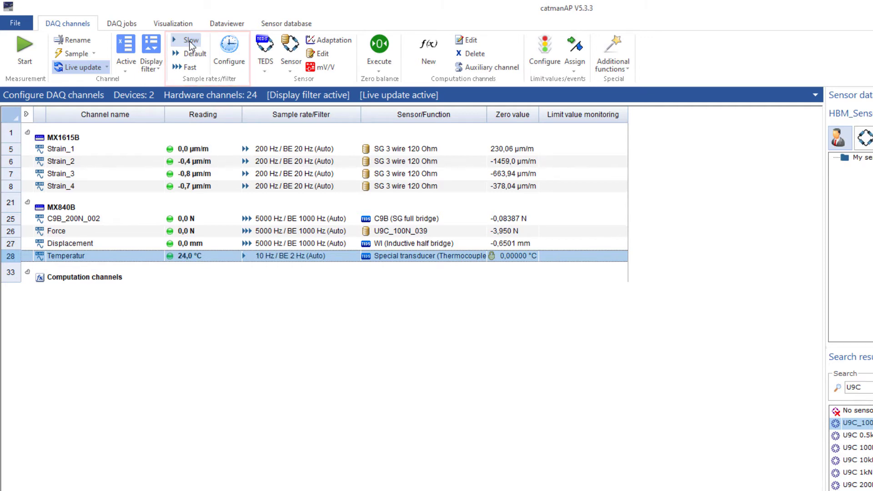
- Configure the sample rate groups with 5 Hz for slow, 1000 Hz for default and 40000 Hz for fast
click(244, 74)
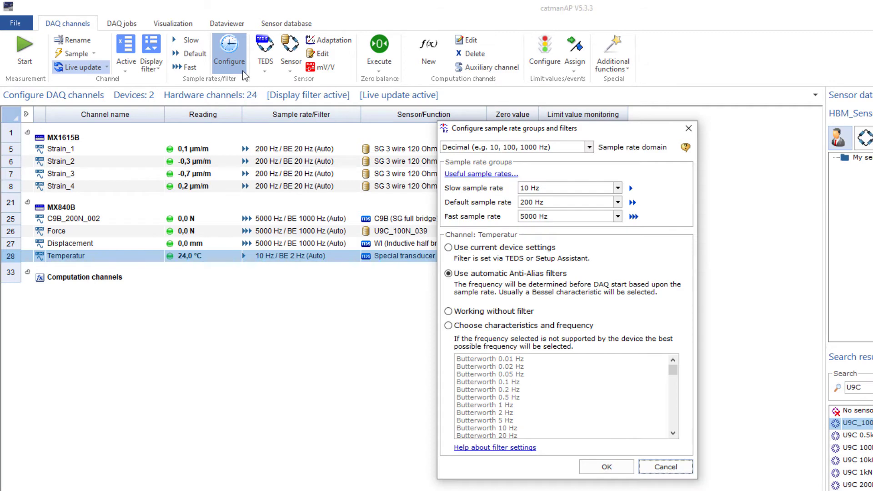
click(618, 217)
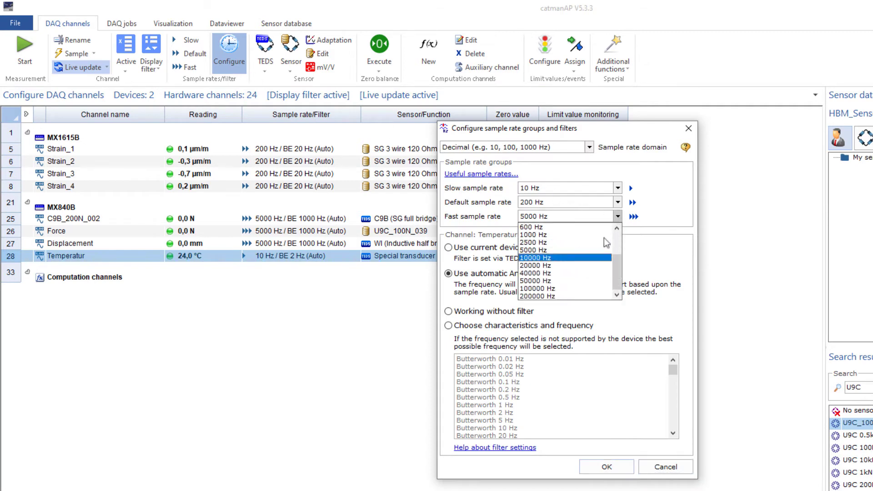
click(579, 272)
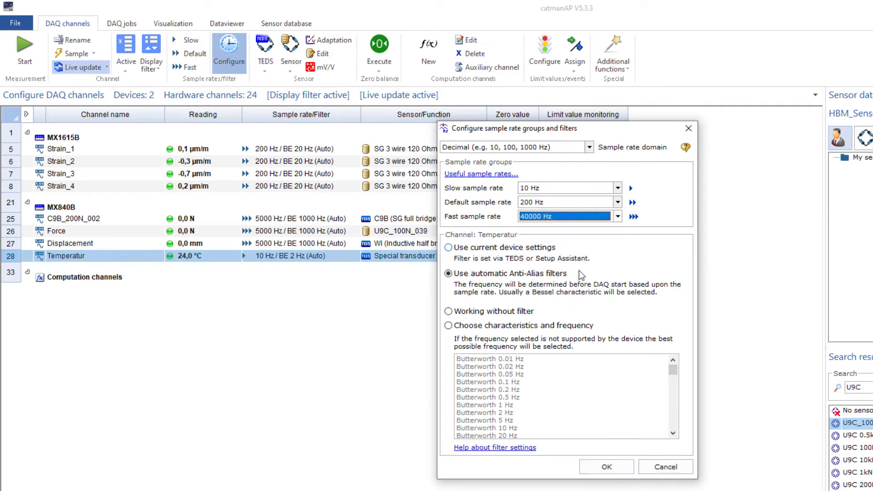
click(618, 202)
click(589, 241)
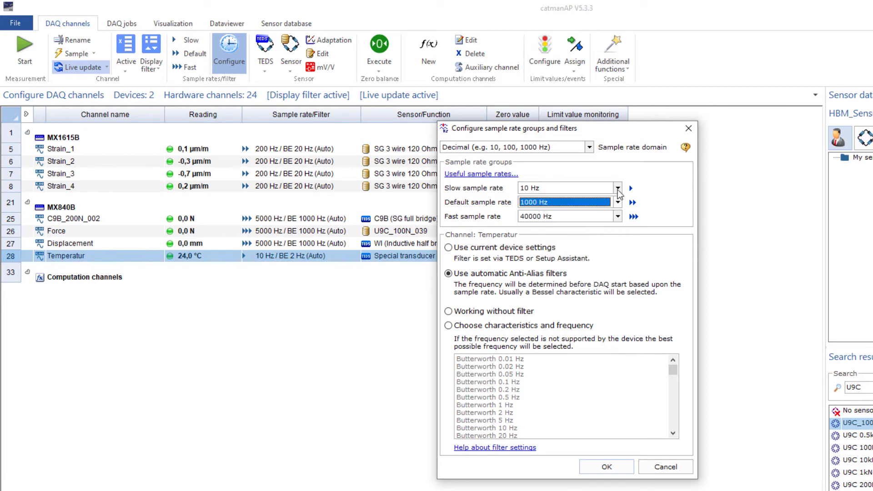
click(618, 188)
click(617, 202)
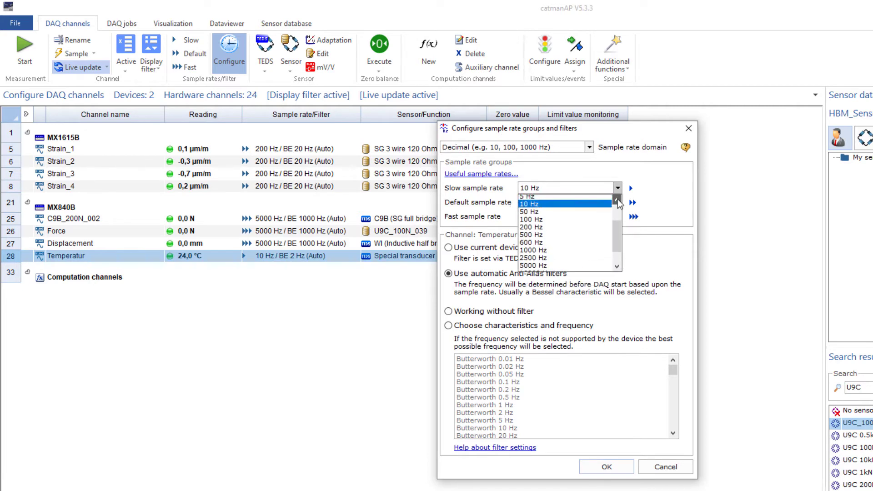
click(617, 202)
click(606, 200)
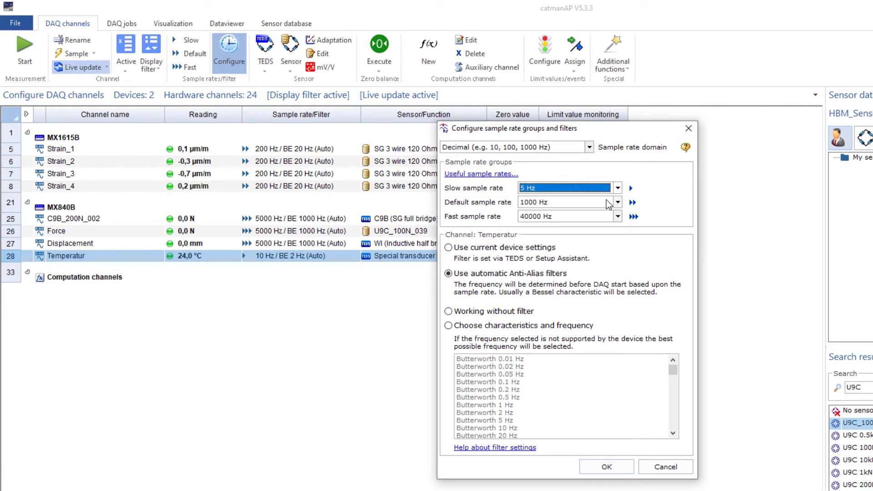
click(614, 464)
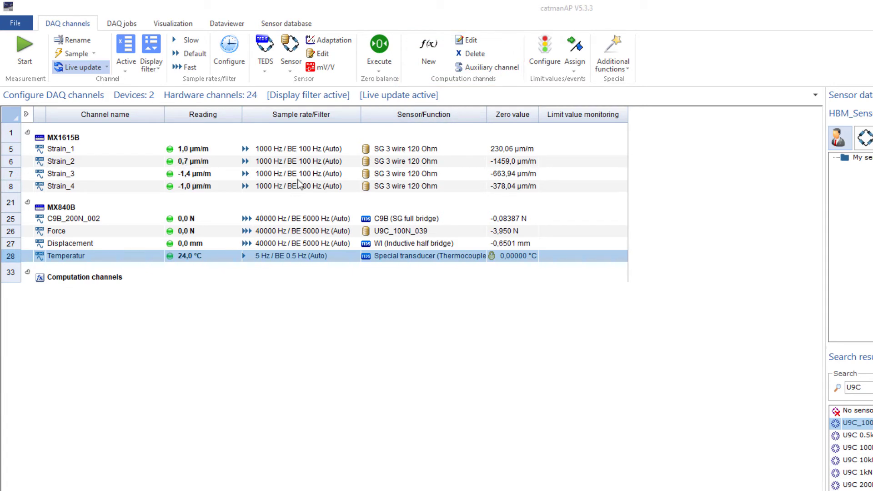
- Start a new computation channel and examine the strain gauge, filter, Peak-Valley, class counting, electric power and signal generator computation options
click(428, 54)
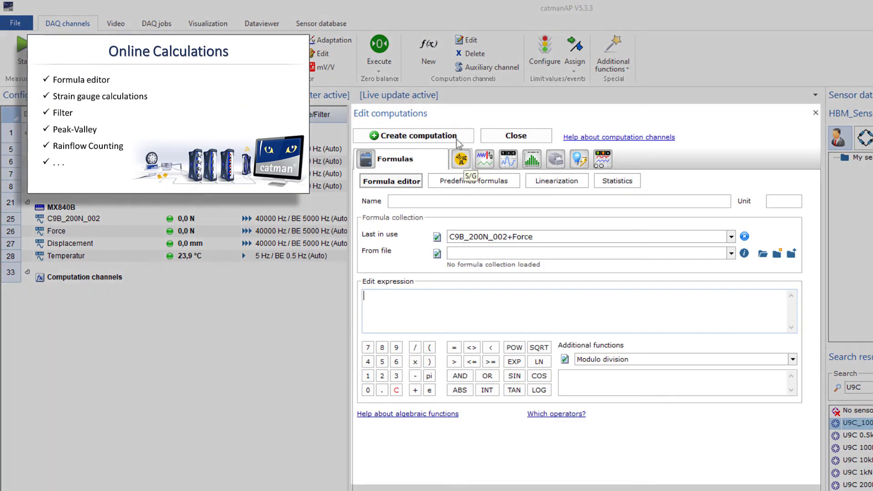
click(462, 160)
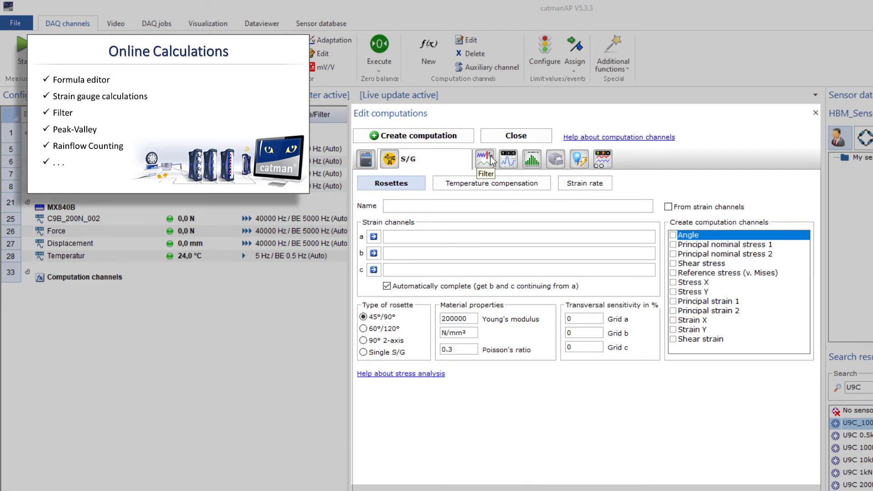
click(486, 160)
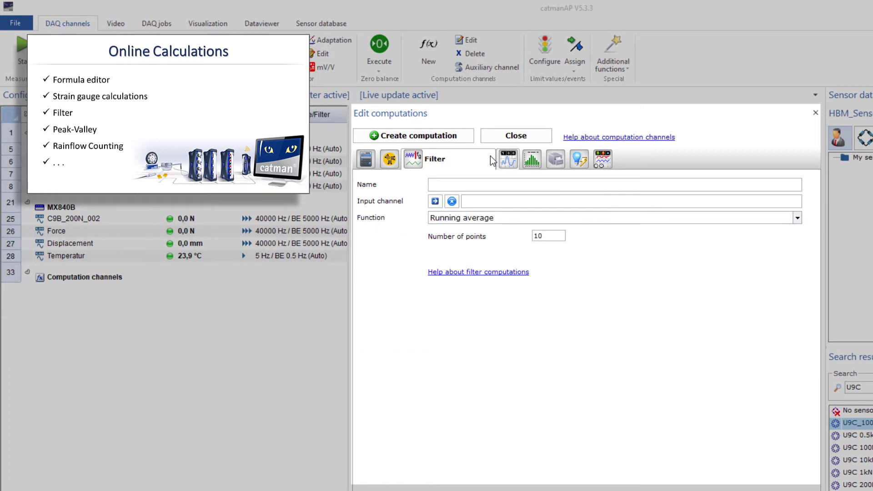
click(507, 159)
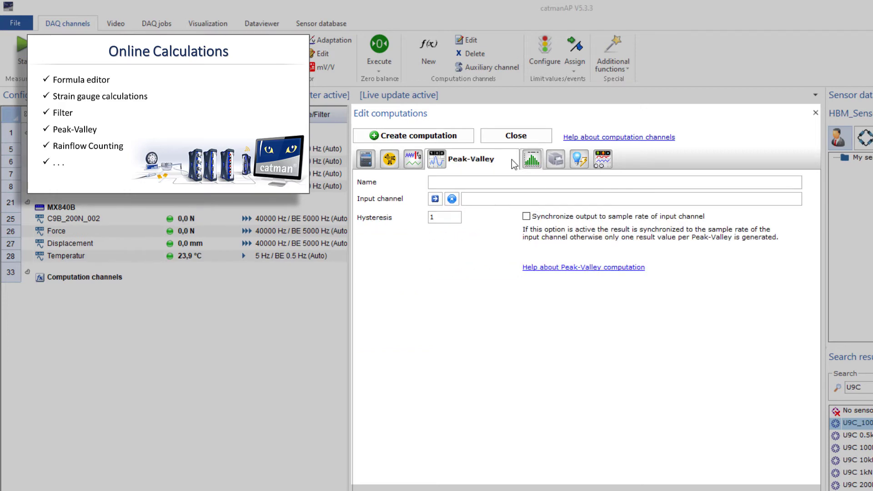
click(535, 163)
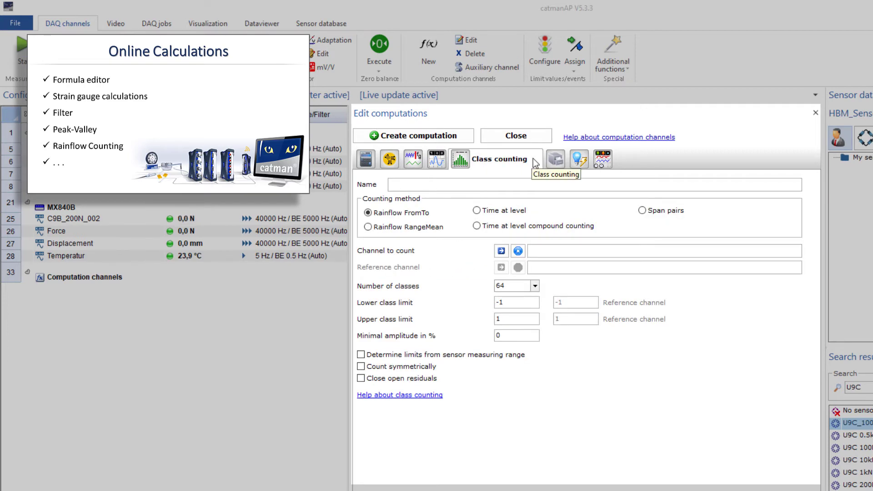
click(579, 160)
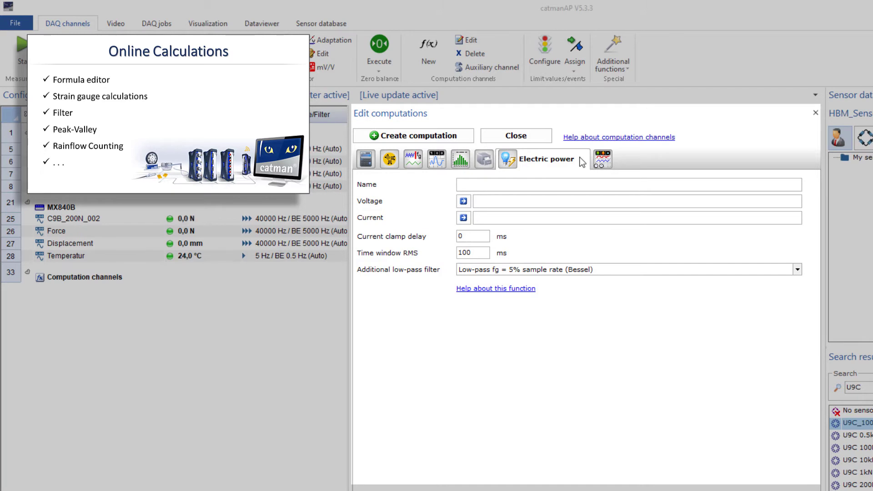
click(605, 159)
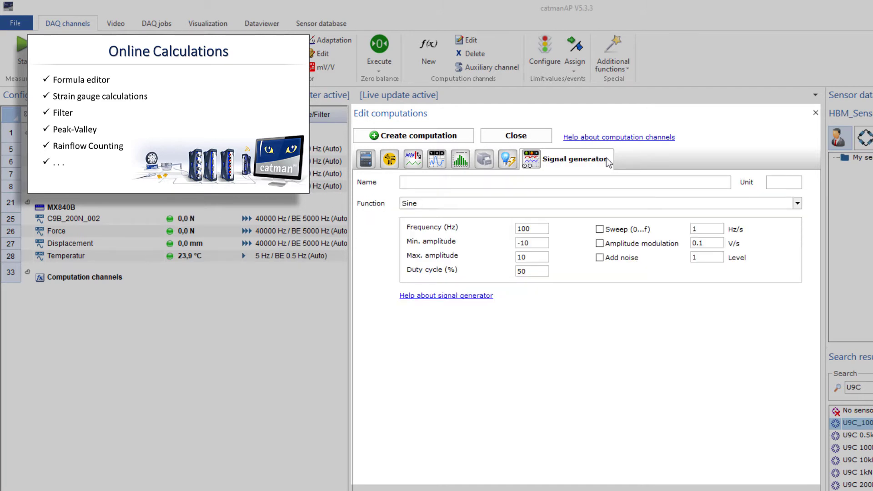
- Create a formula computation channel named Total with the expression C9B_200N_002+Force
click(366, 159)
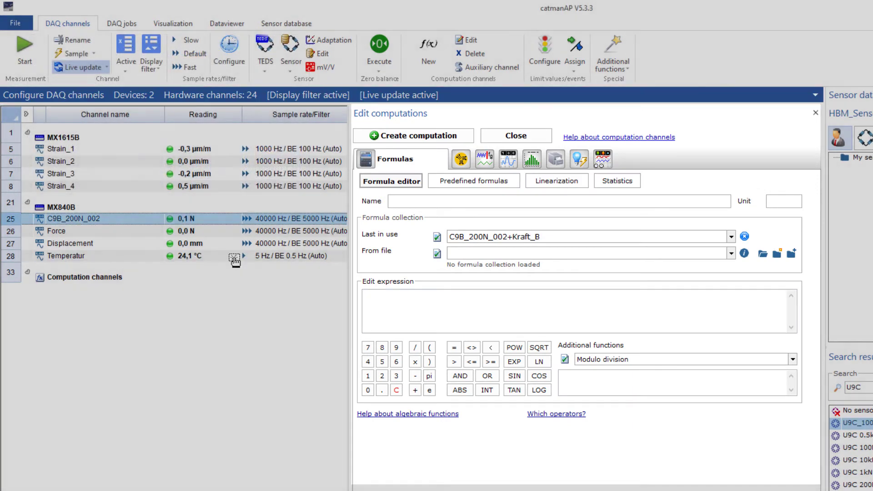
drag(235, 262, 389, 307)
text(+)
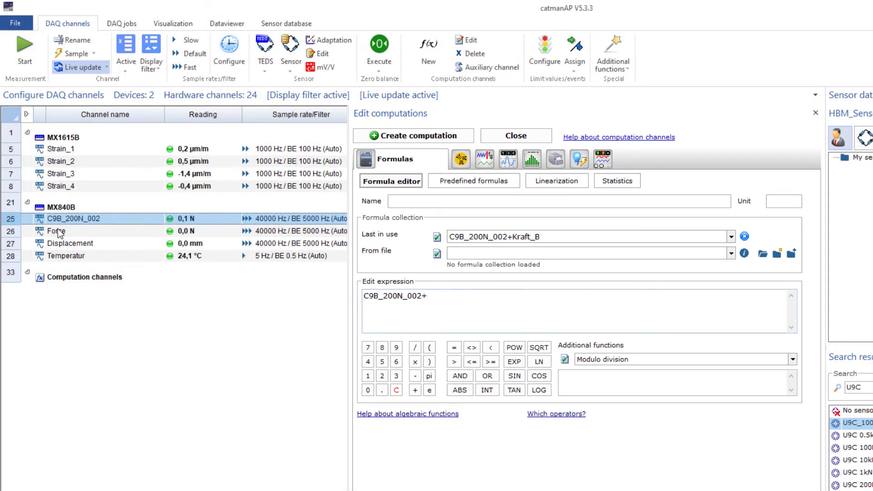
drag(58, 233, 439, 305)
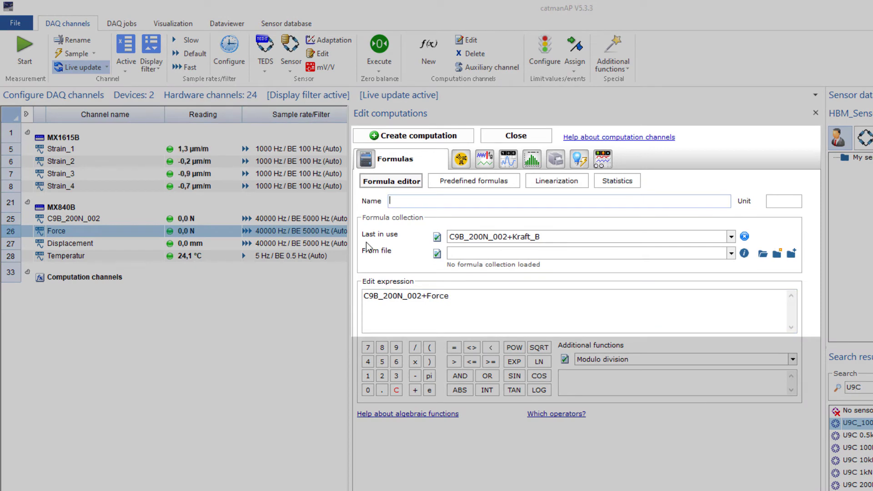
text(Total)
click(444, 139)
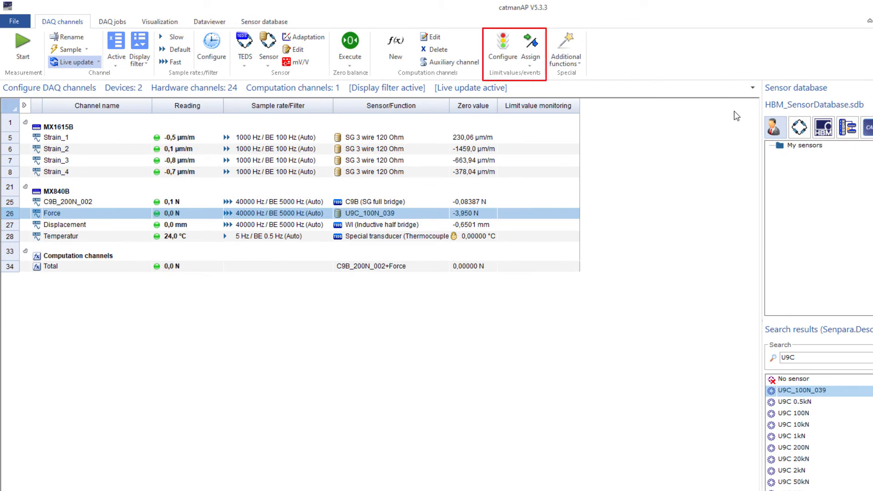
- Examine the limit value and event configuration, including the available event types and the standard and advanced alarm actions
click(500, 45)
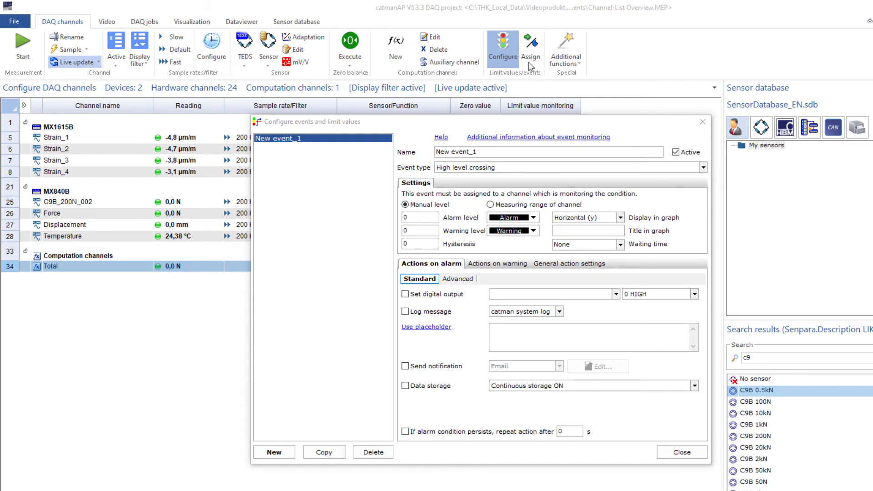
click(703, 168)
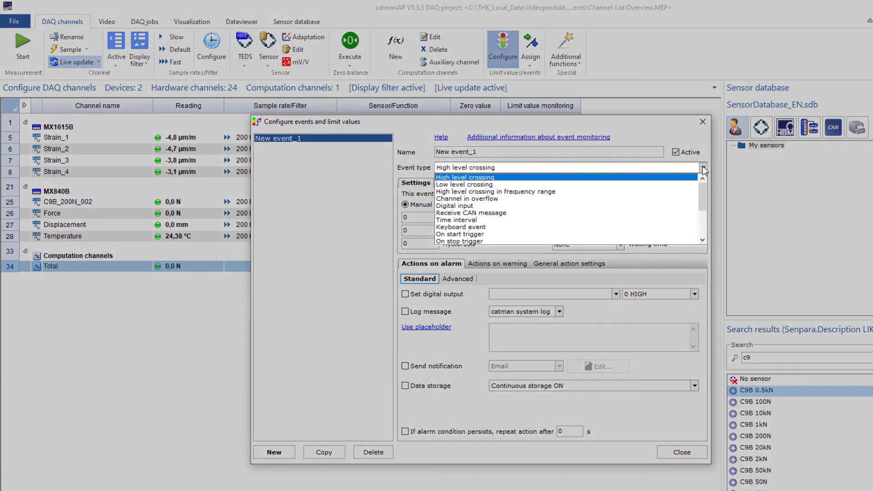
mouse_move(702, 187)
mouse_down()
mouse_move(702, 214)
mouse_move(695, 174)
mouse_up()
click(695, 175)
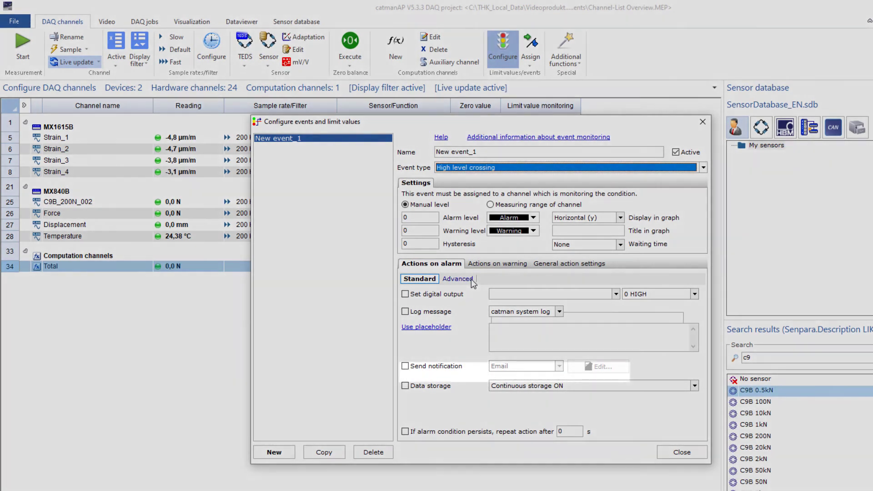
click(473, 282)
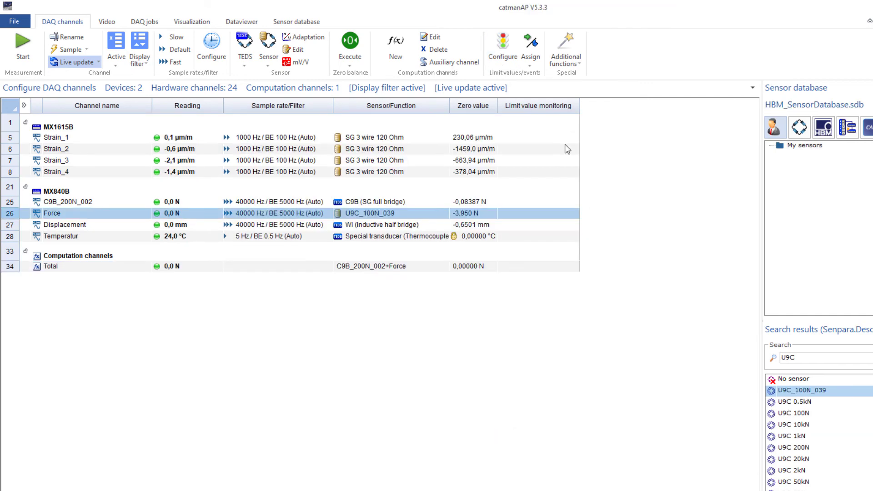
click(576, 59)
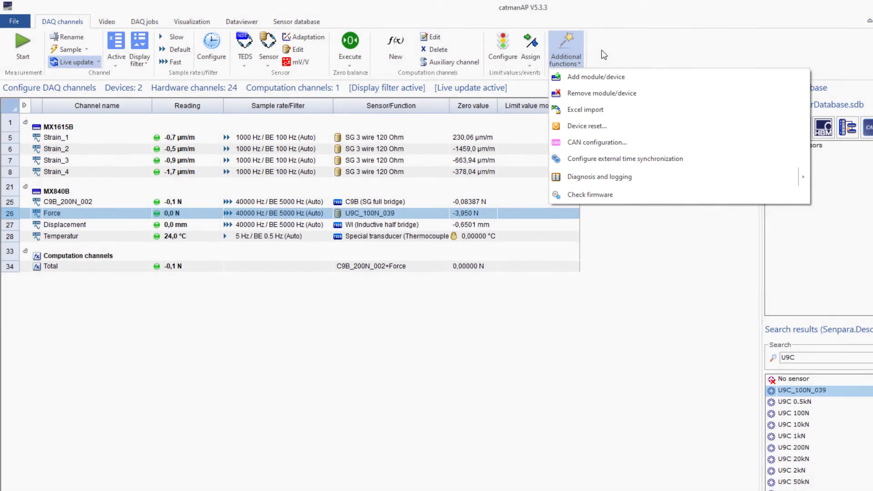
click(599, 50)
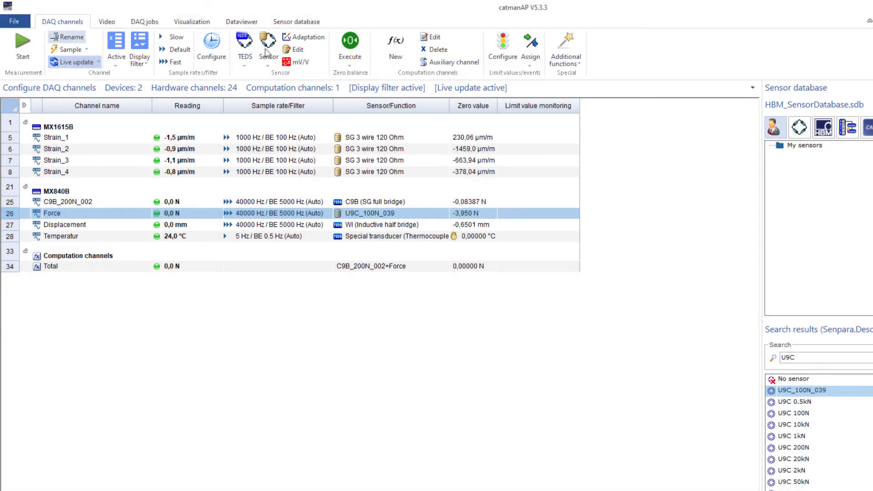